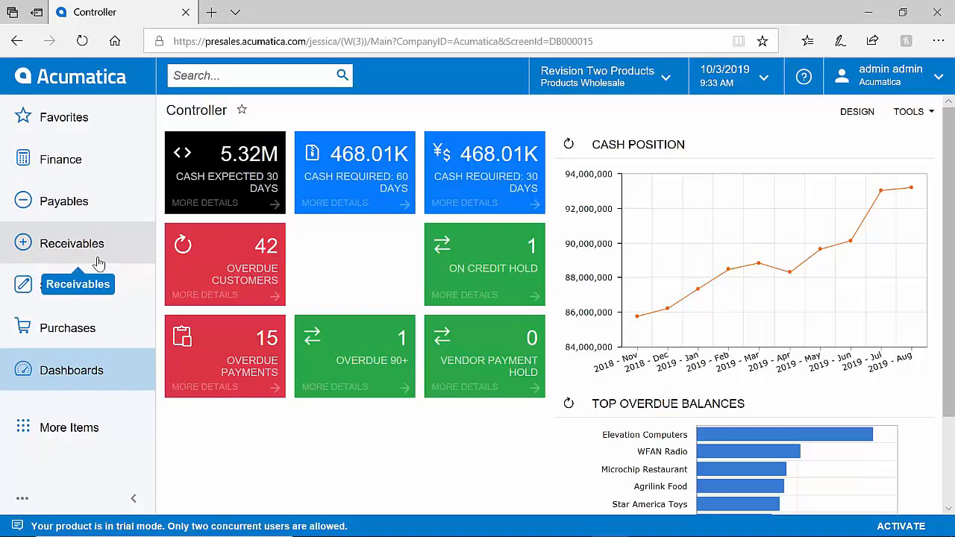
View the Receivables quick menu and close it again.
left_click(97, 263)
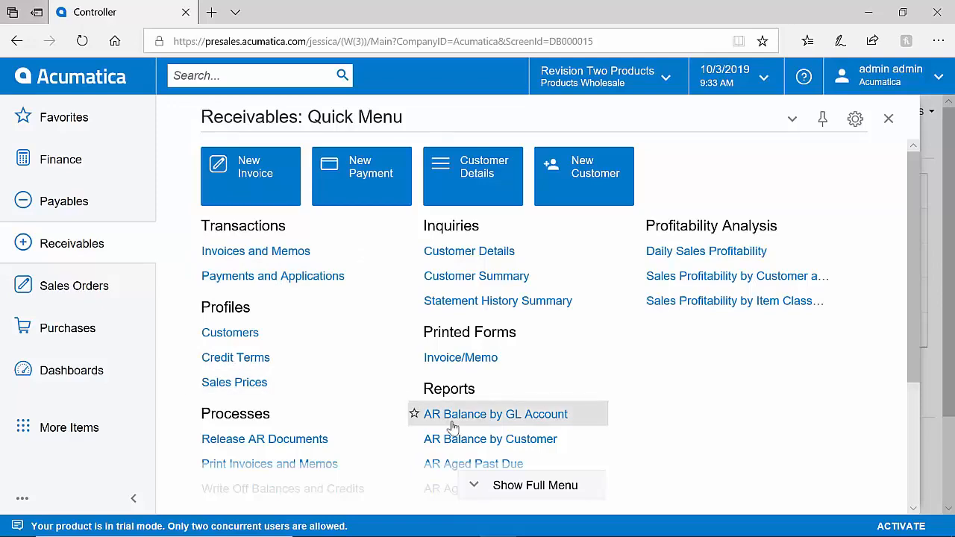
left_click(888, 118)
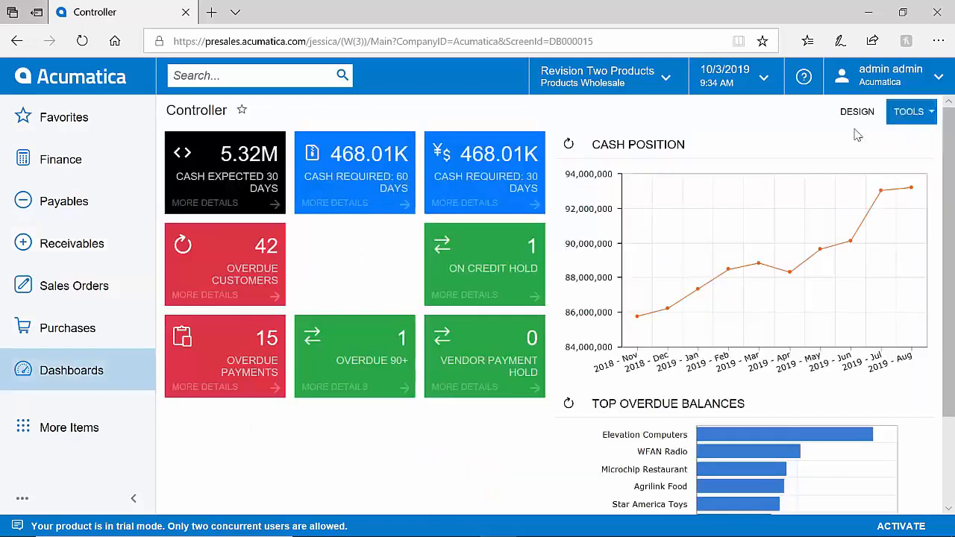
Search the system for "purchase order" and view the matching help topics.
left_click(313, 80)
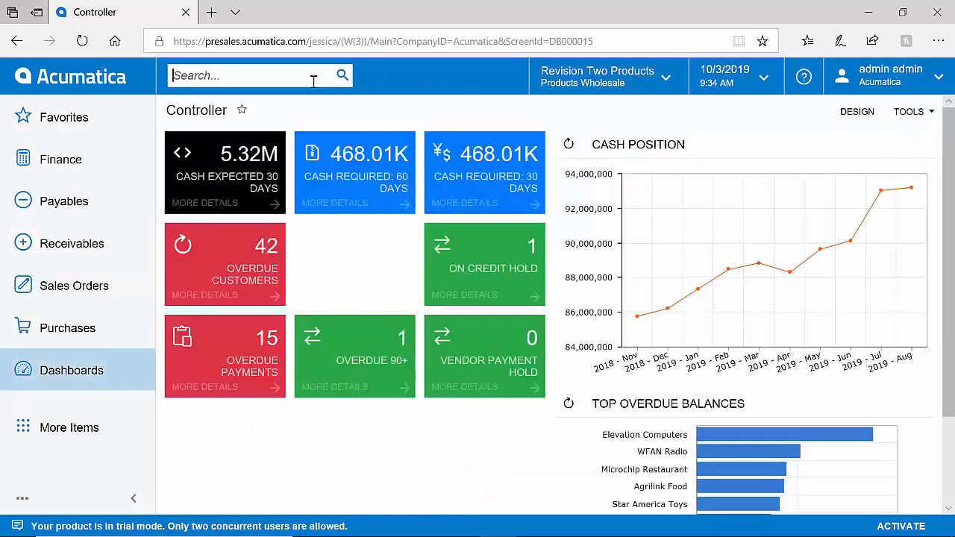
type("purchase order")
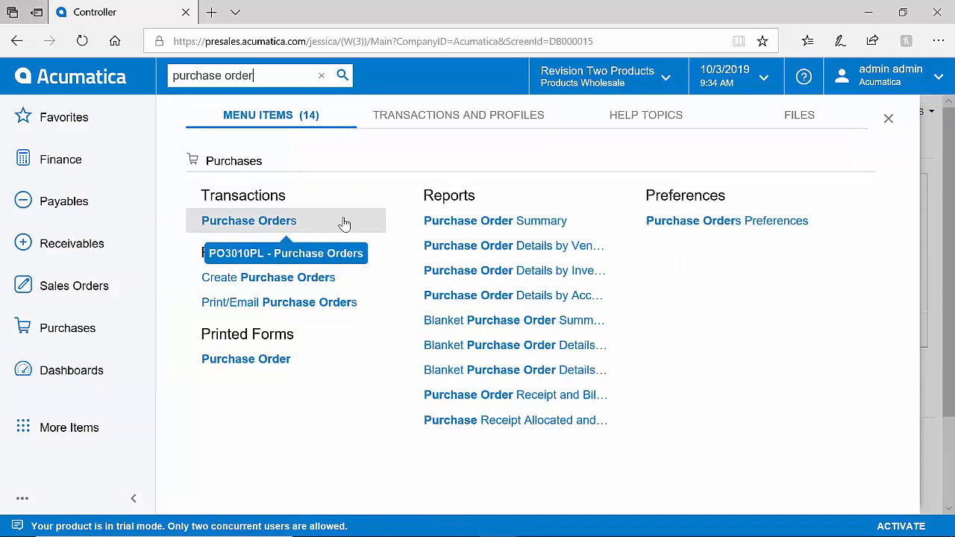
left_click(644, 122)
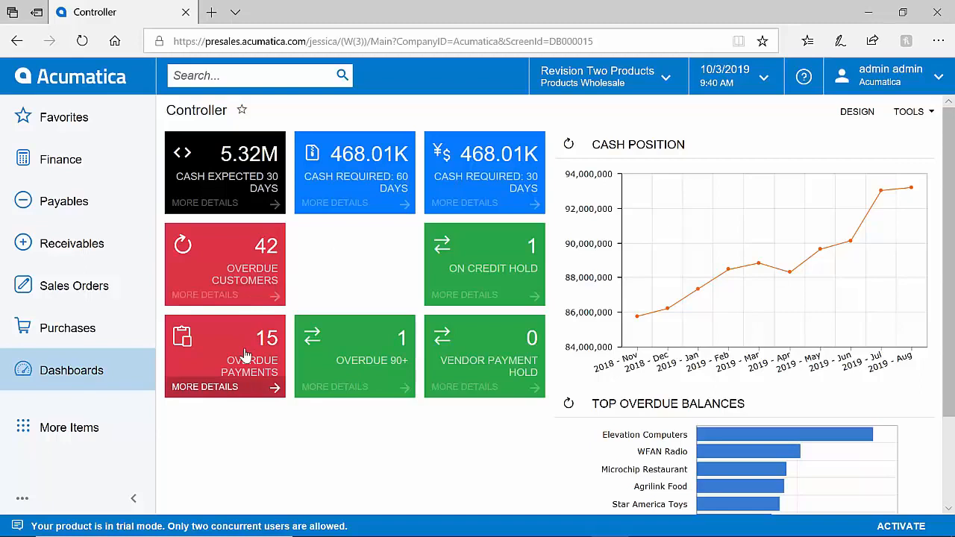
View the details of customers on credit hold, and open the Customer View dashboard.
left_click(519, 264)
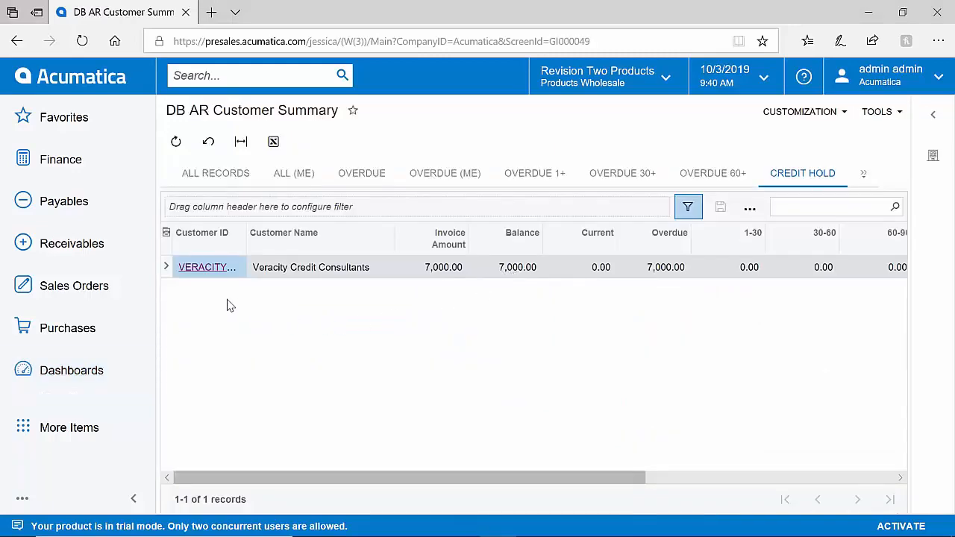
left_click(98, 385)
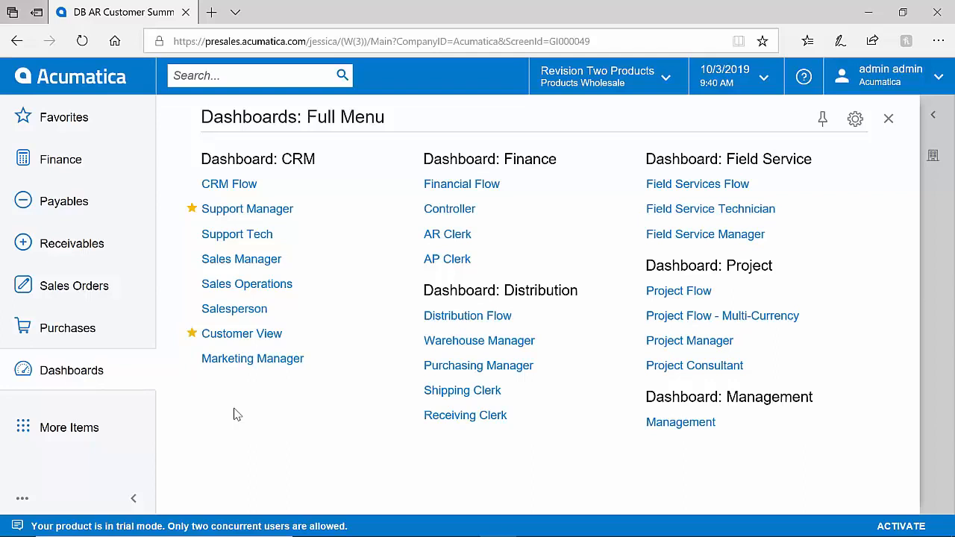
left_click(239, 347)
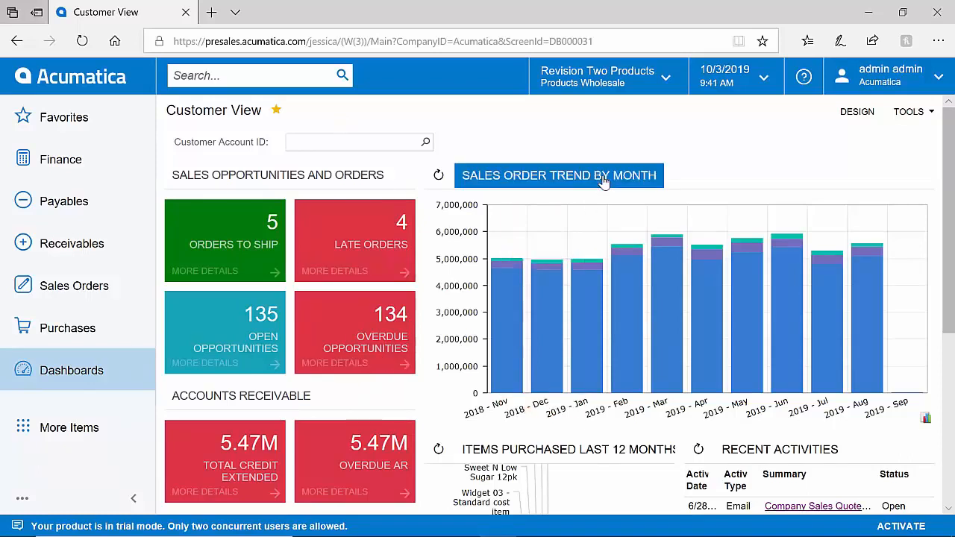
Show the legend of the Sales Order Trend by Month chart and hide its SO series.
left_click(927, 419)
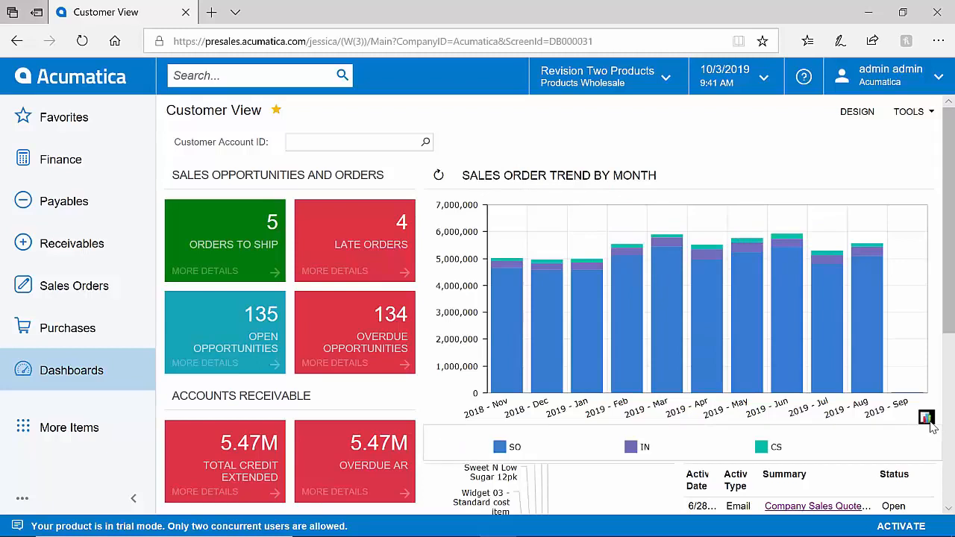
left_click(501, 450)
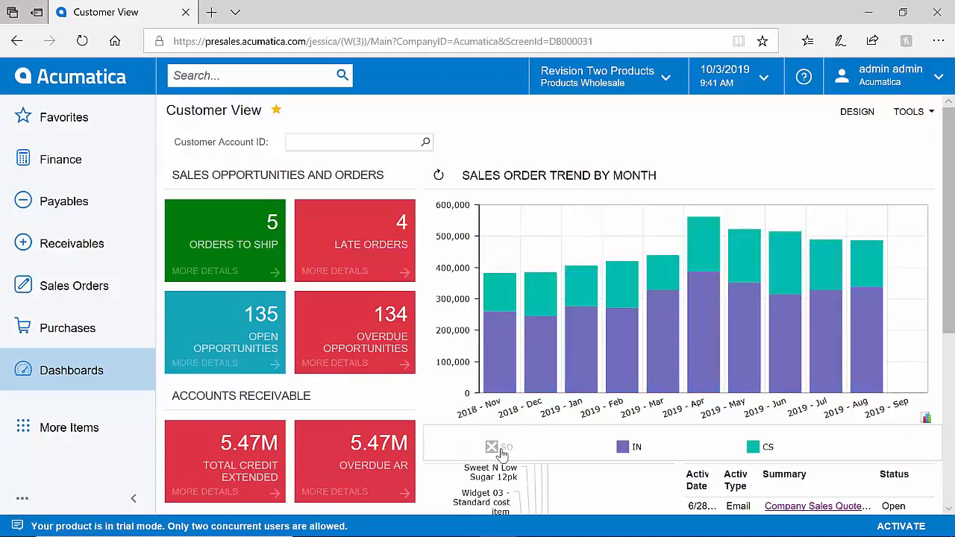
Put the dashboard in design mode and swap the positions of the Overdue Opportunities and Open Opportunities tiles.
left_click(844, 122)
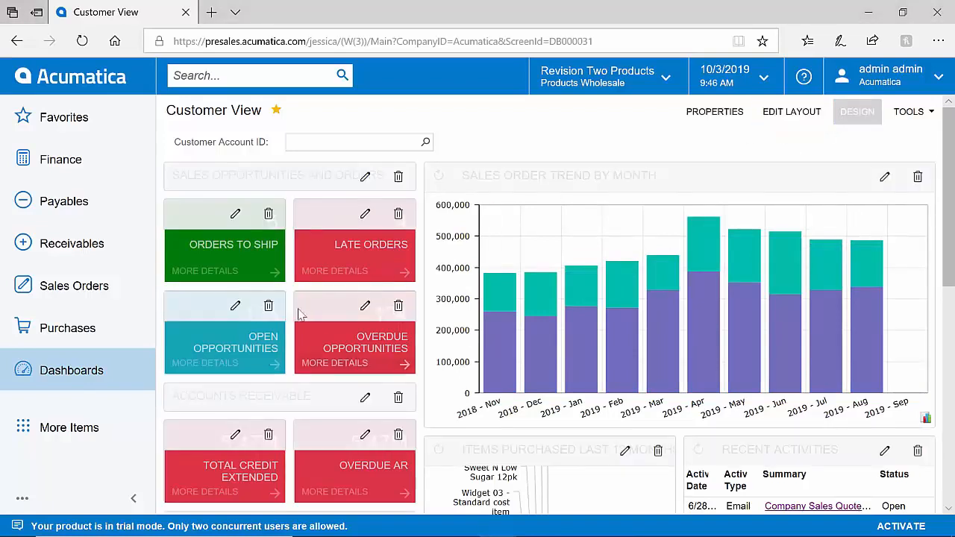
left_click_drag(298, 314, 192, 313)
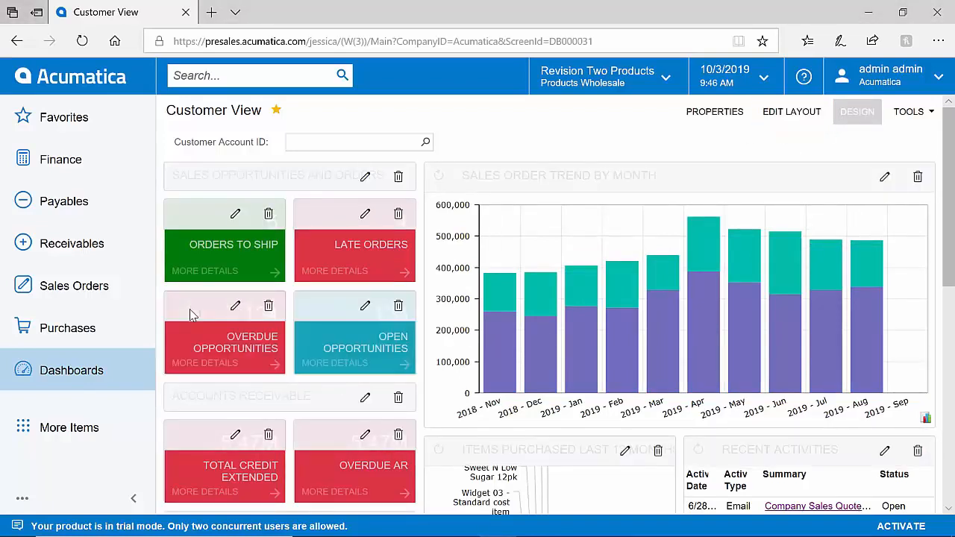
Start adding a widget below the Items Purchased chart and examine the available widget types from Chart to Power BI Tile.
scroll(191, 313, "down", 10)
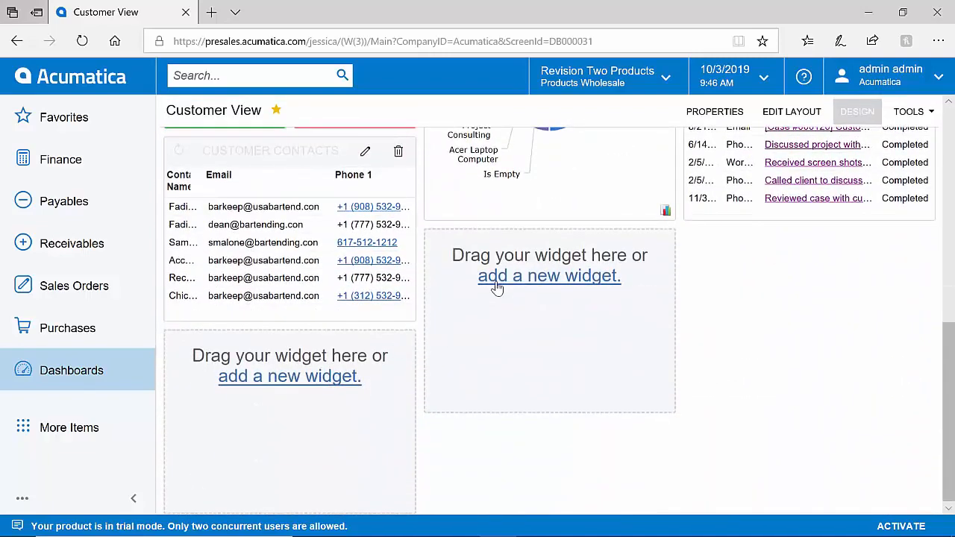
left_click(497, 286)
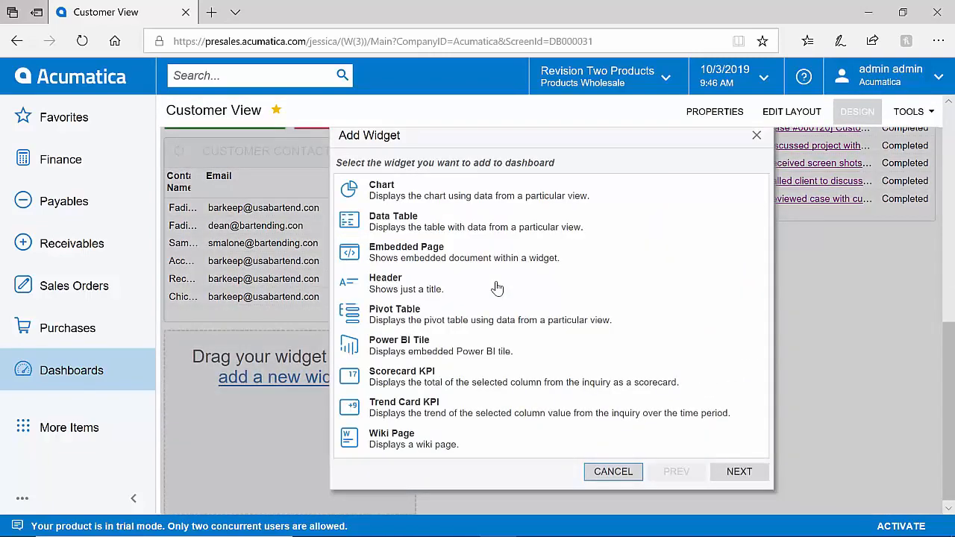
left_click(514, 286)
left_click(618, 216)
left_click(619, 198)
left_click(611, 227)
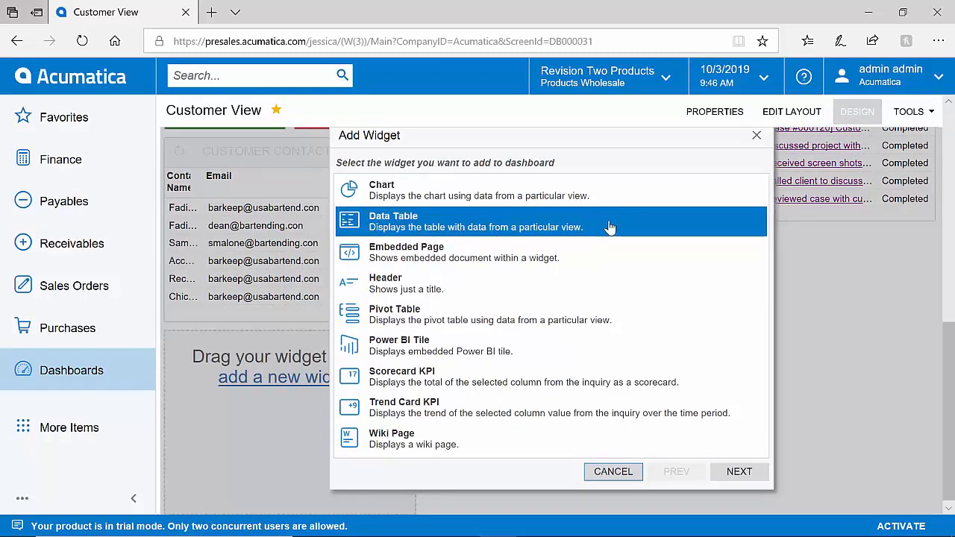
left_click(613, 256)
left_click(609, 316)
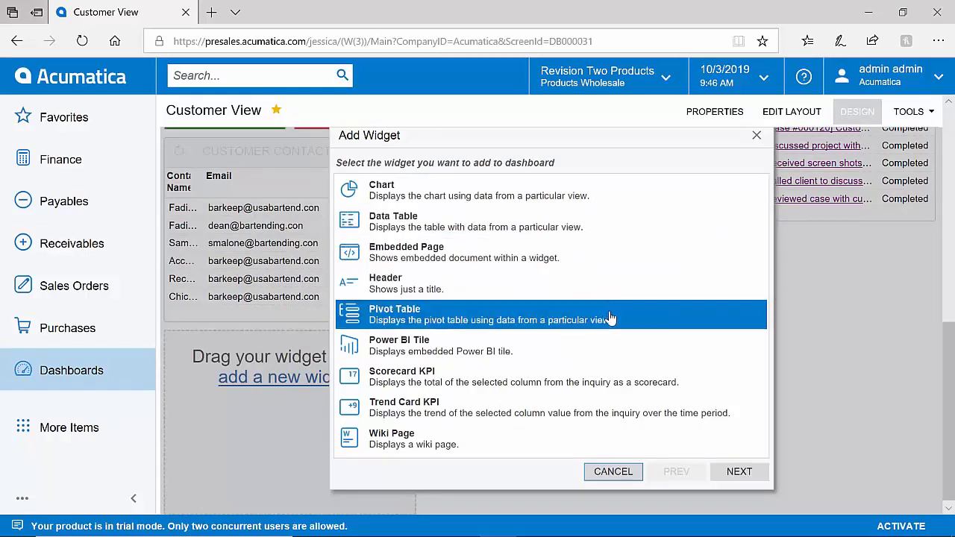
left_click(609, 349)
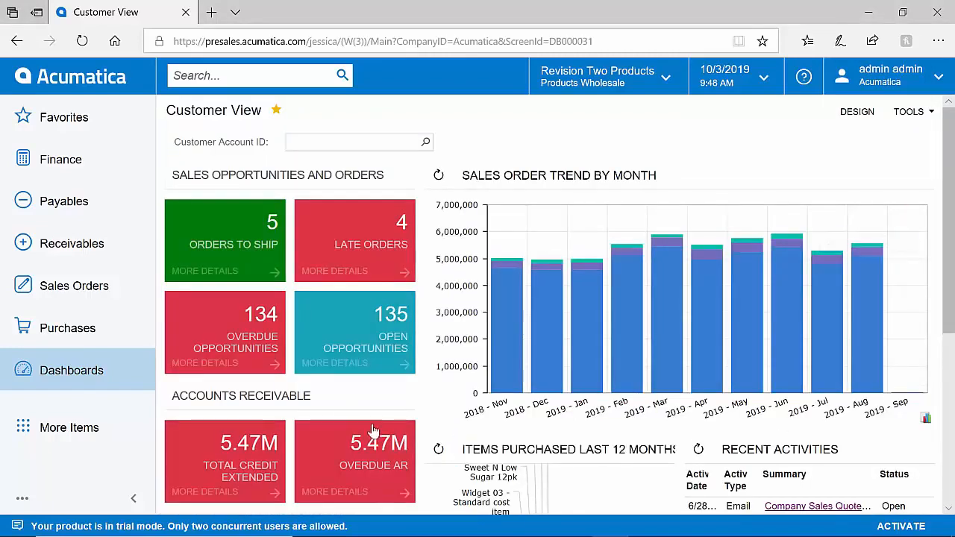
Open the Overdue Opportunities details and move the Status and Estimation columns directly after Opportunity ID.
left_click(269, 339)
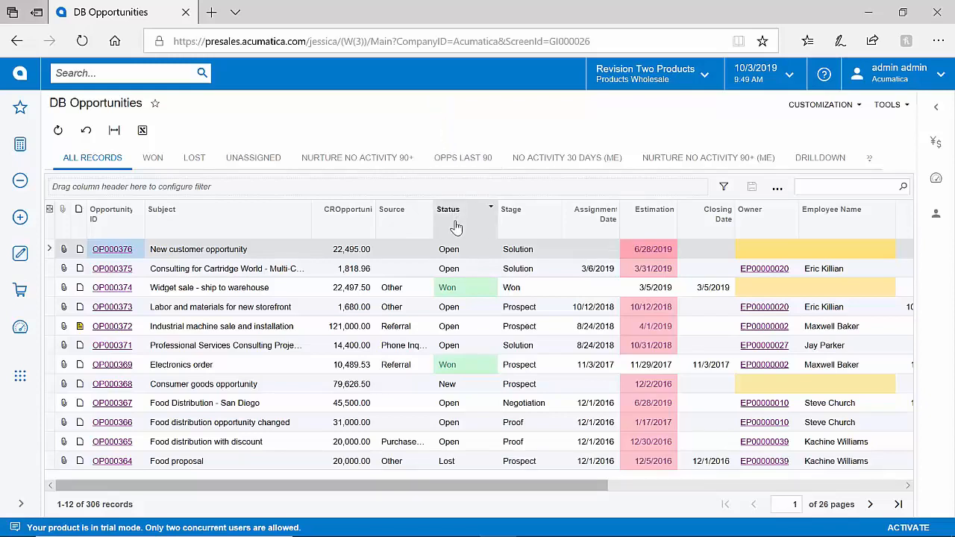
left_click_drag(456, 227, 174, 235)
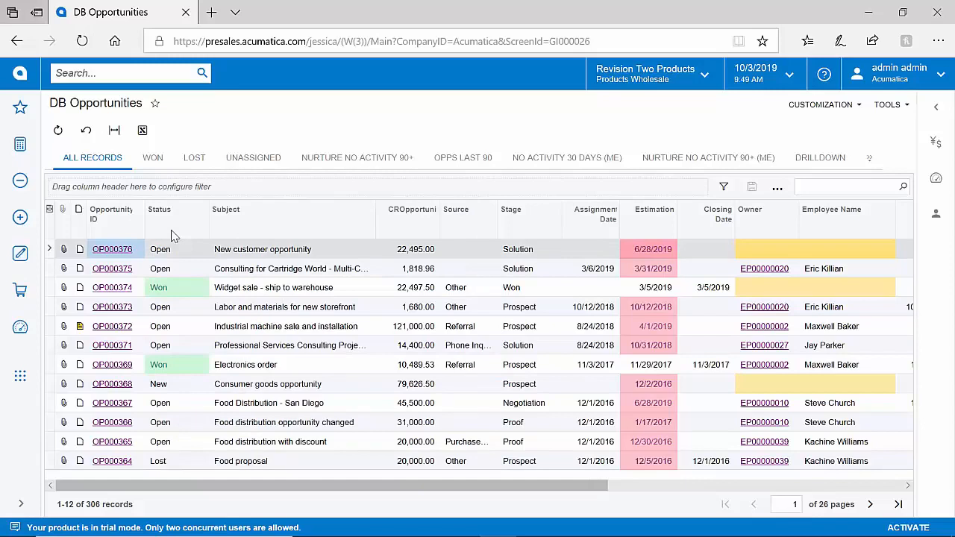
left_click_drag(636, 233, 214, 238)
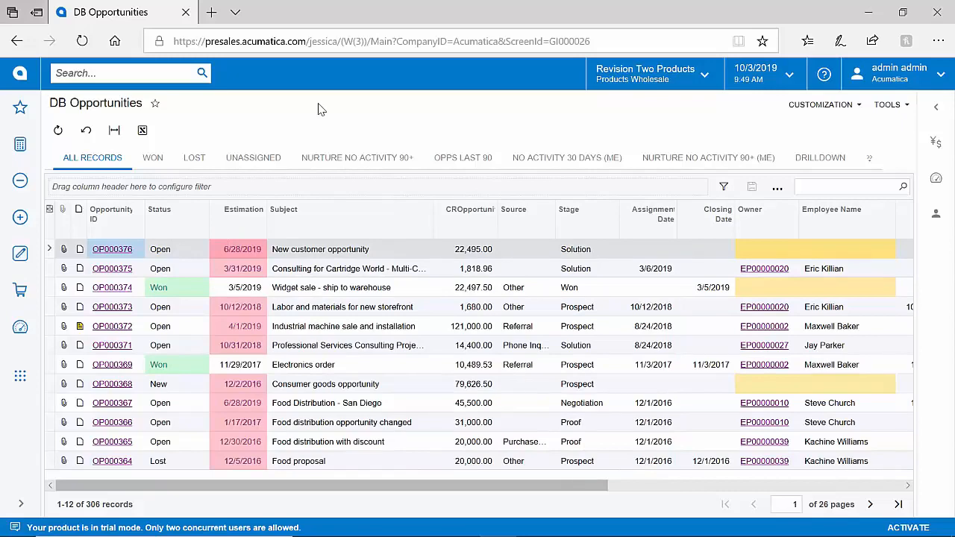
Filter the opportunities list by Stage so that only Solution is selected.
left_click(607, 237)
left_click(664, 300)
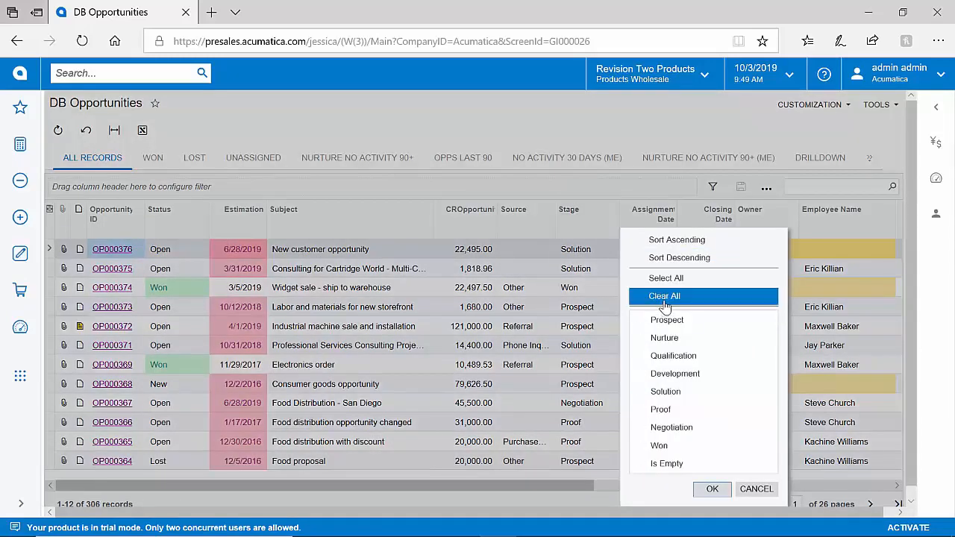
left_click(690, 393)
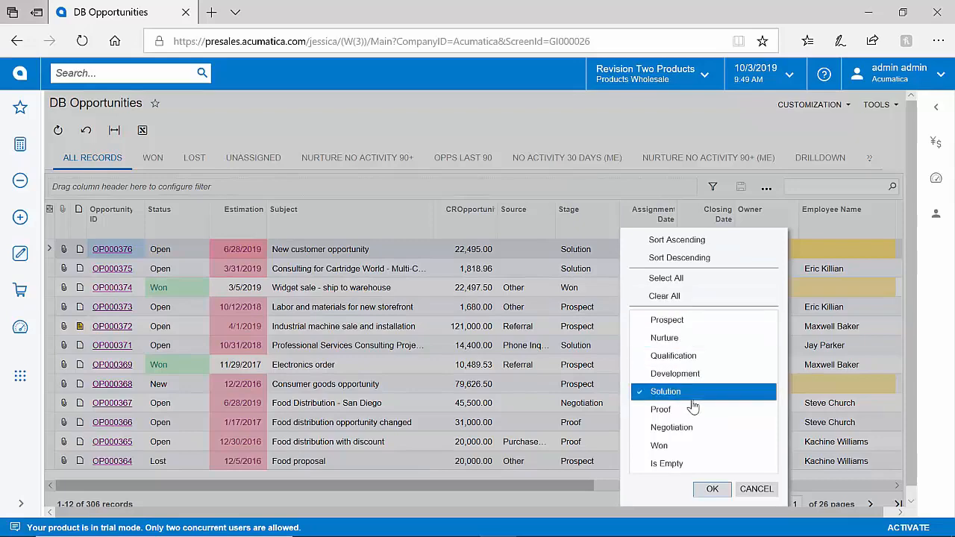
left_click(713, 490)
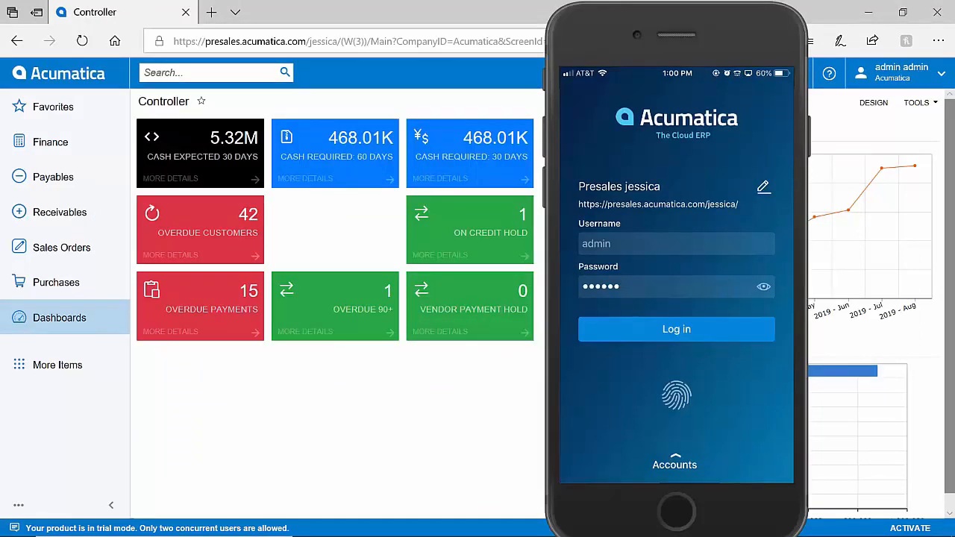
In the Acumatica mobile app, go through the Appointments List to the Westwood Manor appointment and view its location on the map.
mouse_move(652, 271)
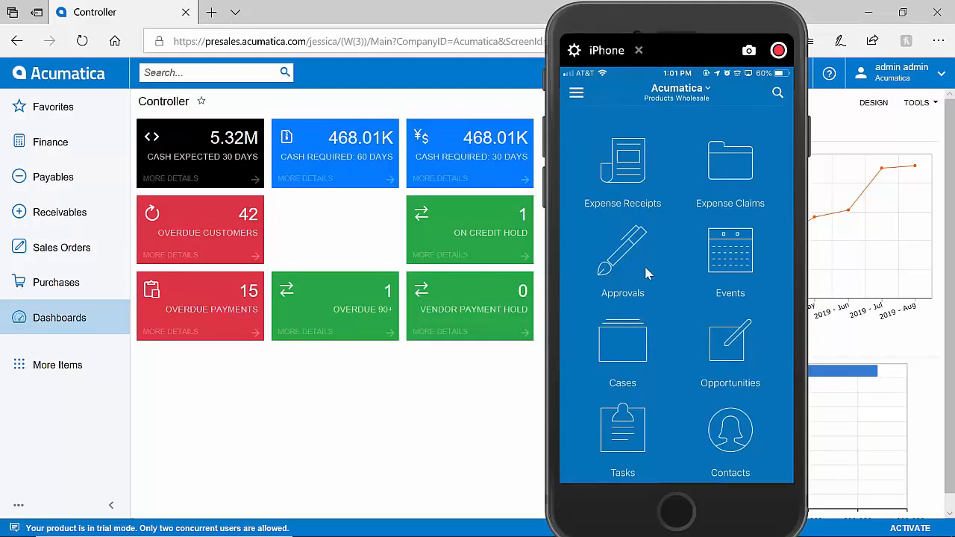
left_click_drag(647, 274, 659, 196)
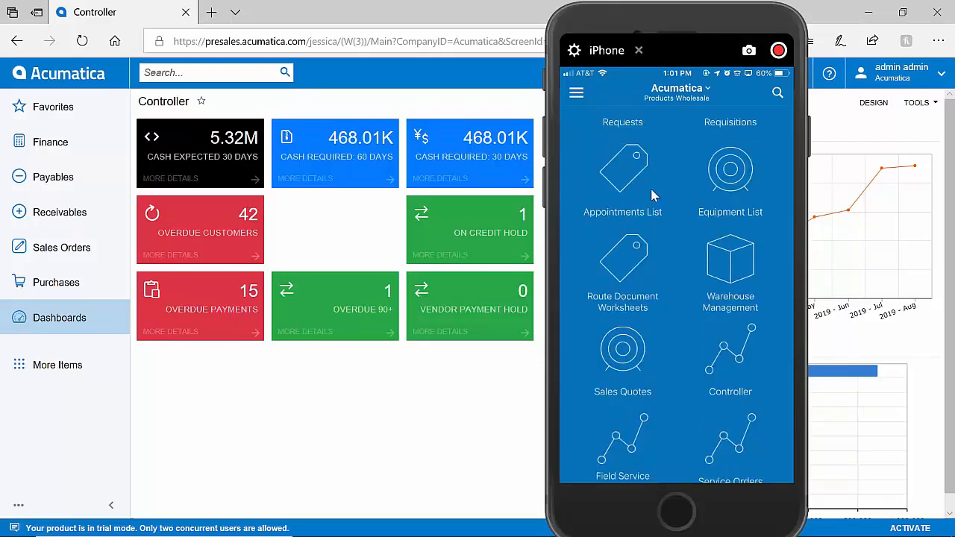
left_click(652, 195)
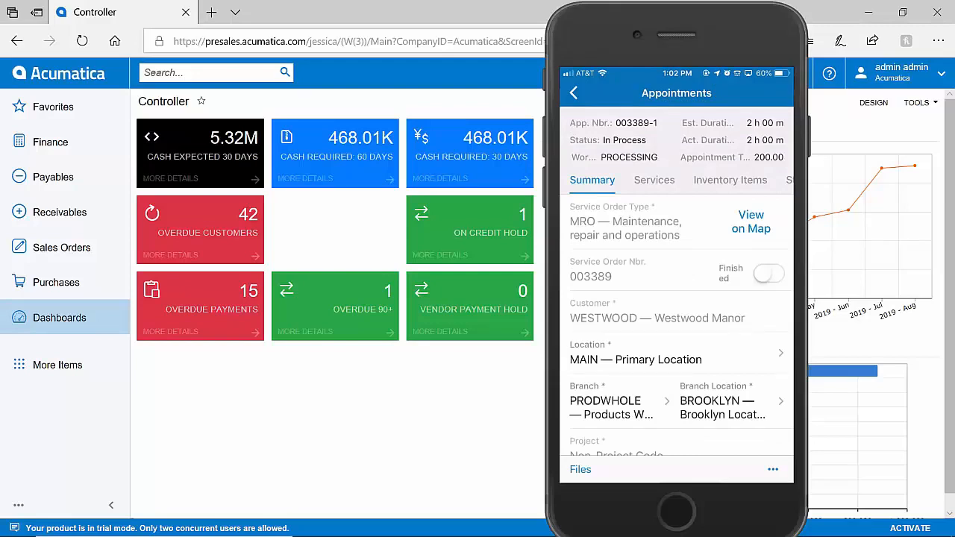
left_click(753, 240)
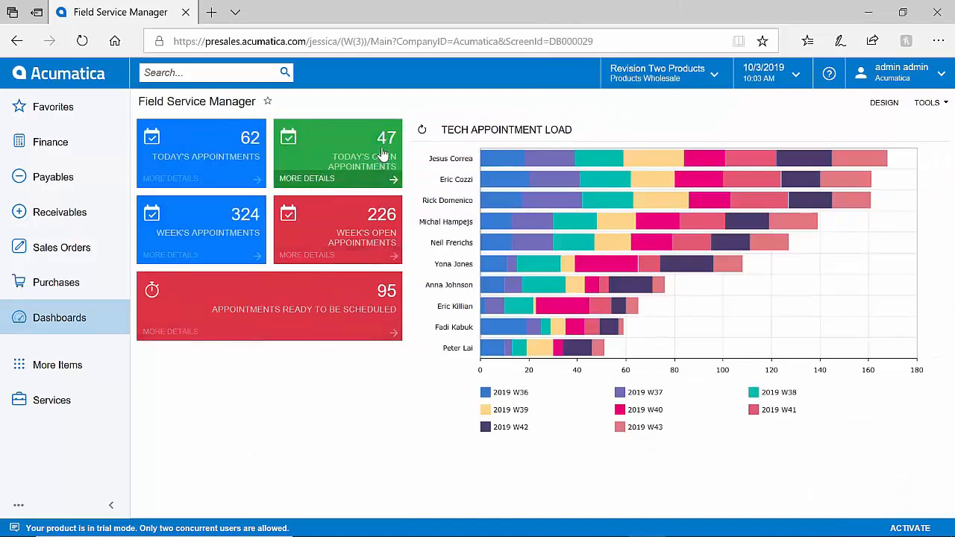
Open the appointments list from the Today's Open Appointments tile, search for the Westwood Manor appointment by number, and open it in a maximized window.
left_click(382, 153)
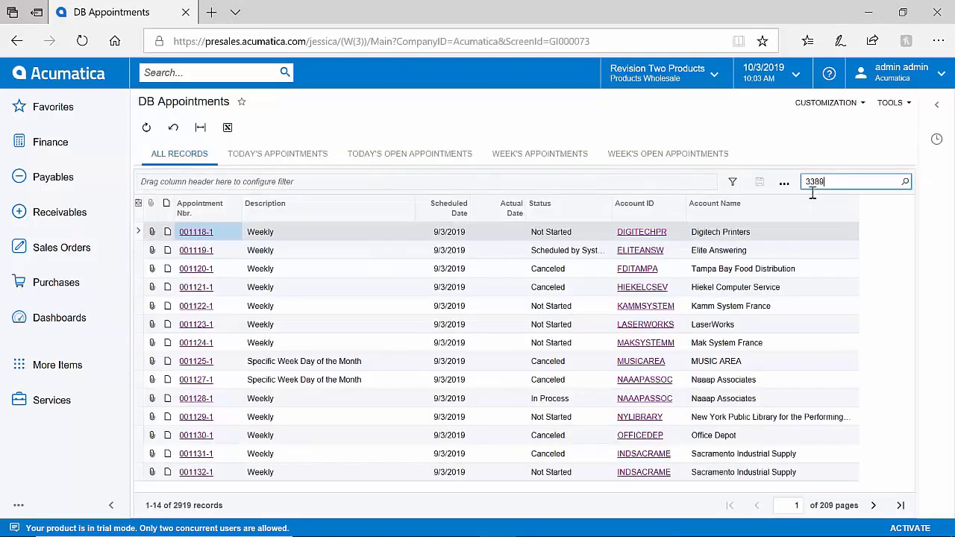
key("Return")
left_click(196, 232)
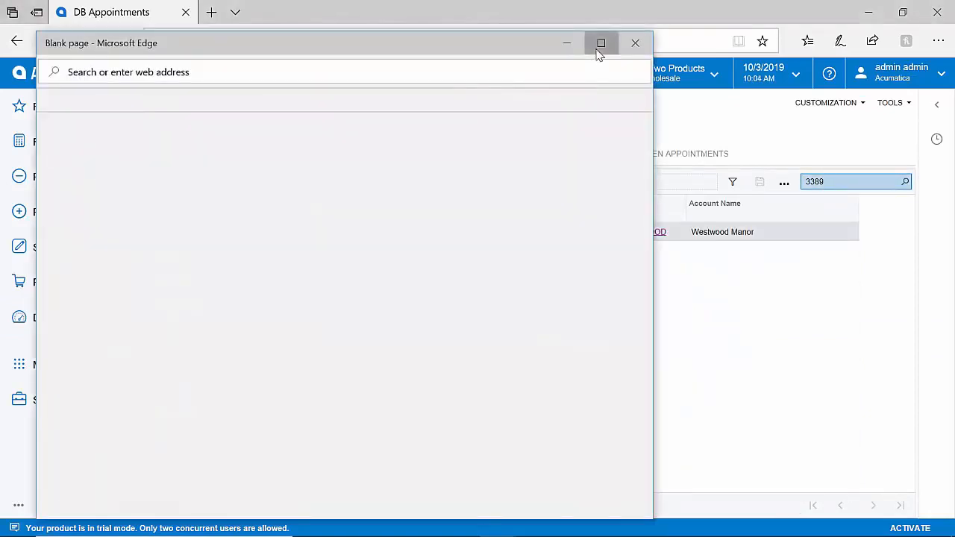
left_click(597, 51)
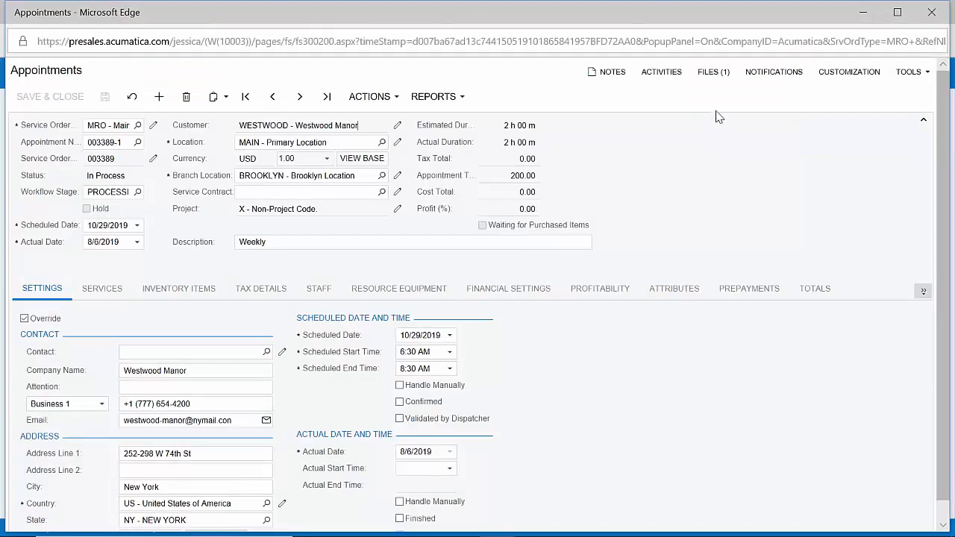
Open the signature image file attached to the appointment.
left_click(713, 83)
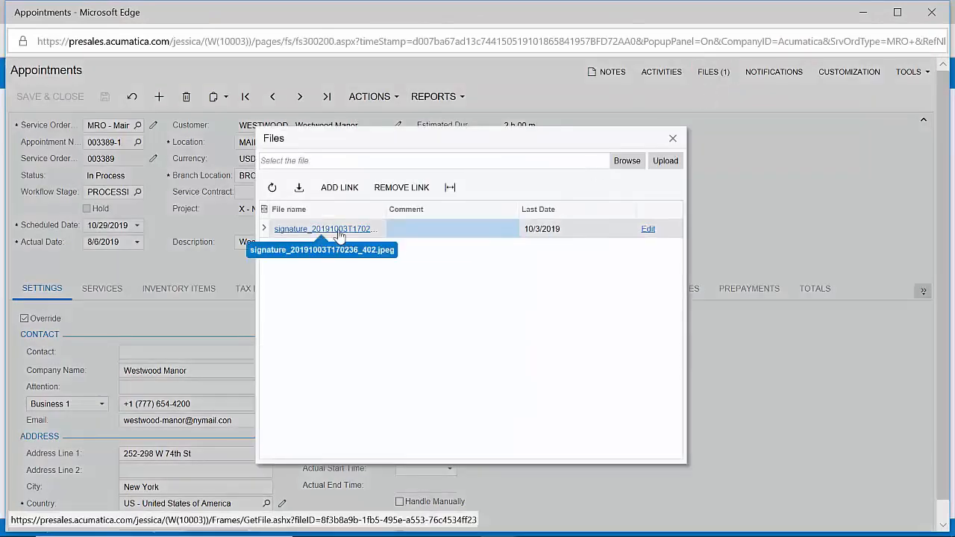
left_click(339, 235)
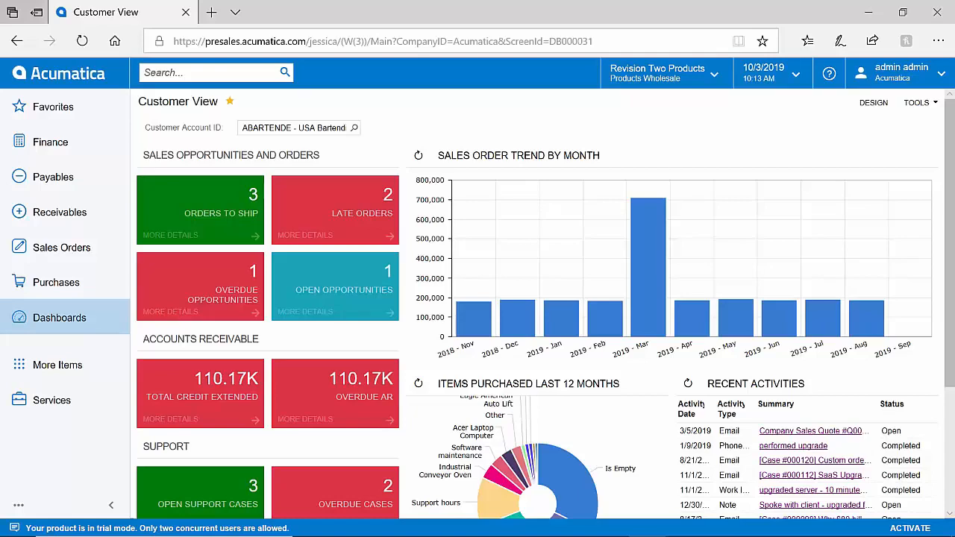
Create a new sales order for the customer USA Bartending School and dismiss the customer note.
left_click(70, 266)
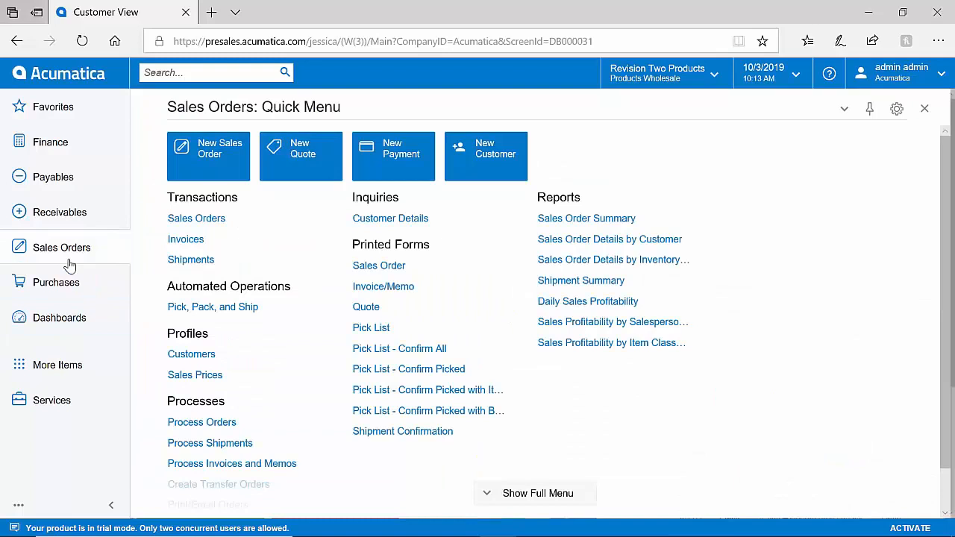
left_click(206, 174)
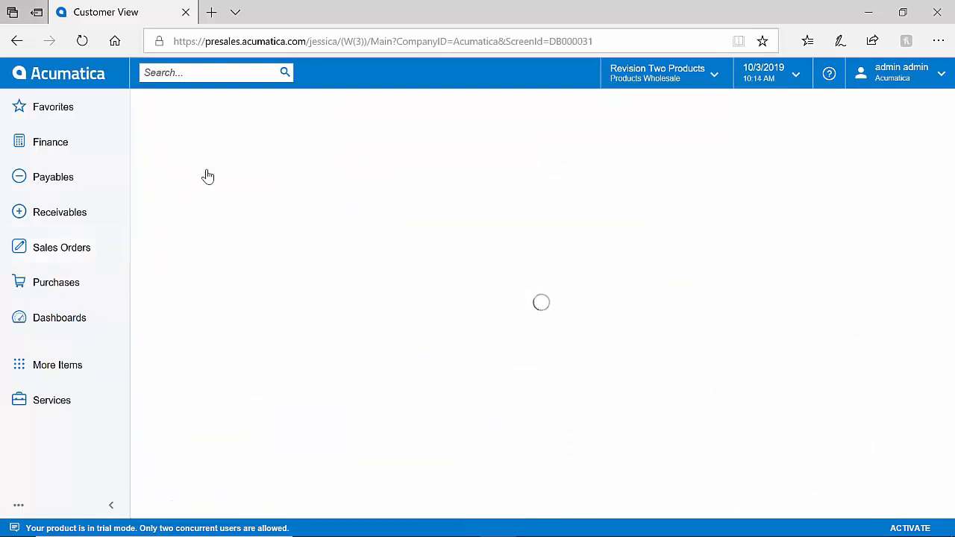
left_click(381, 156)
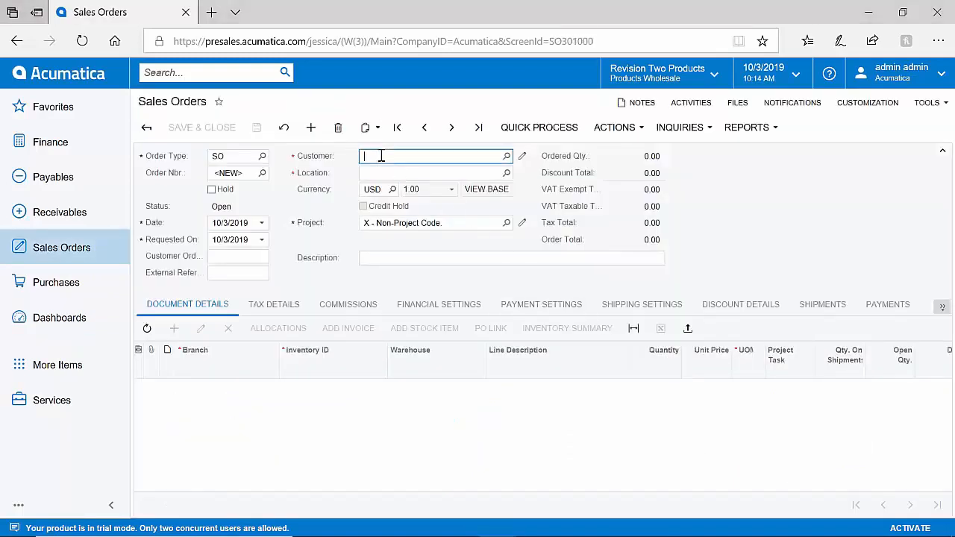
type("abar")
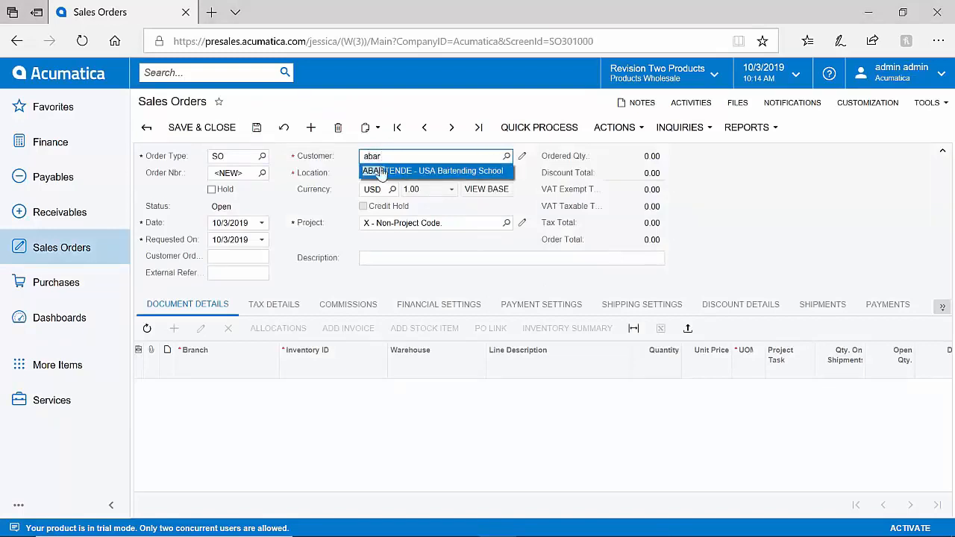
left_click(380, 171)
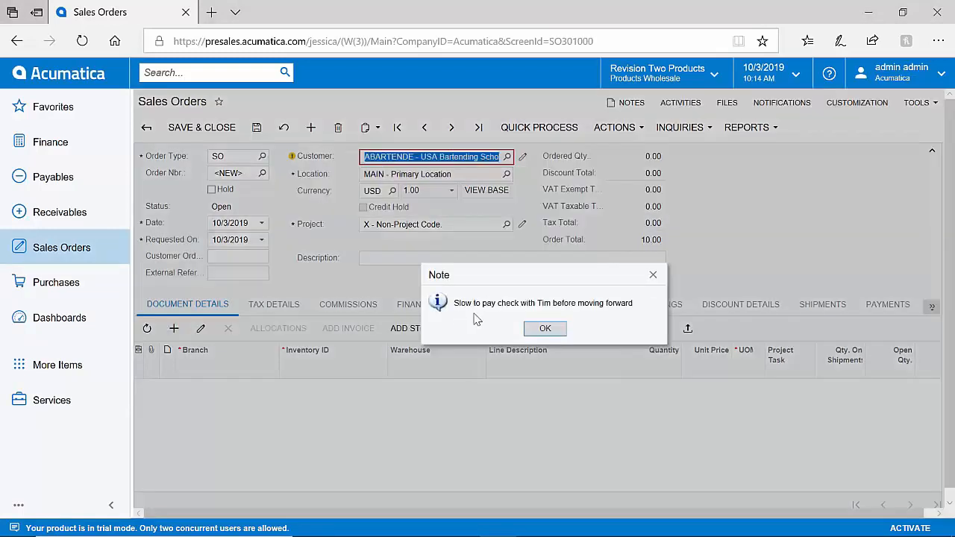
left_click(545, 327)
Look up stock items sold to the customer since 7/2/2015 and add one Acer Laptop Computer to the order.
left_click(424, 329)
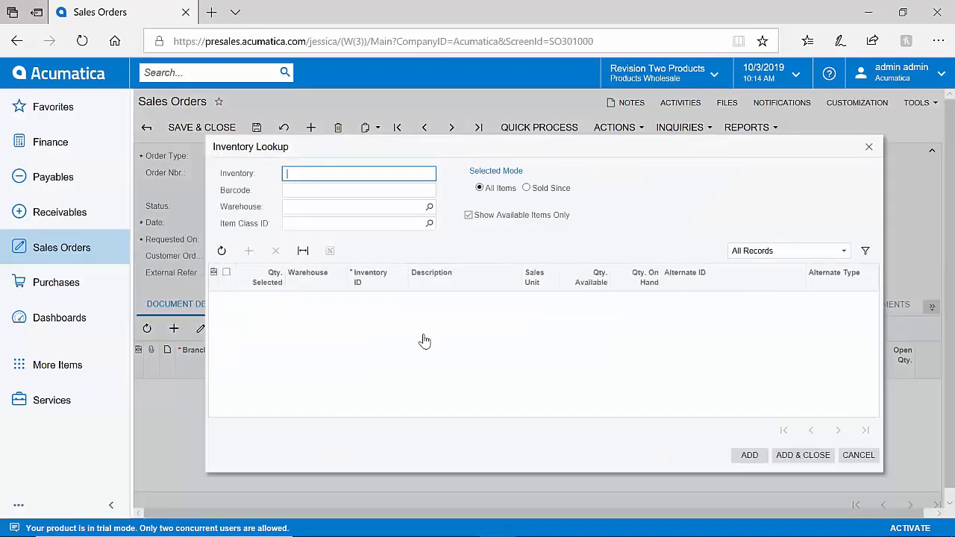
left_click(527, 188)
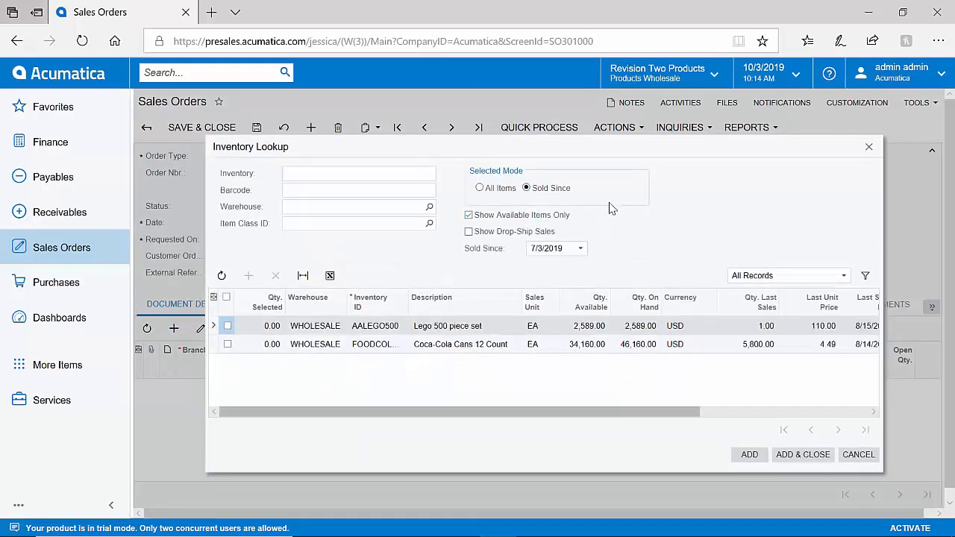
left_click(581, 250)
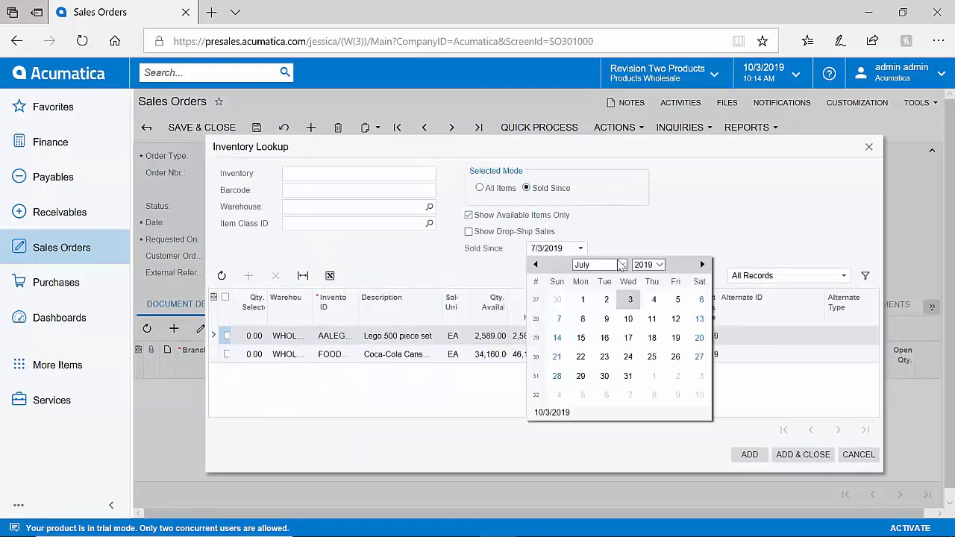
left_click(657, 265)
left_click(643, 224)
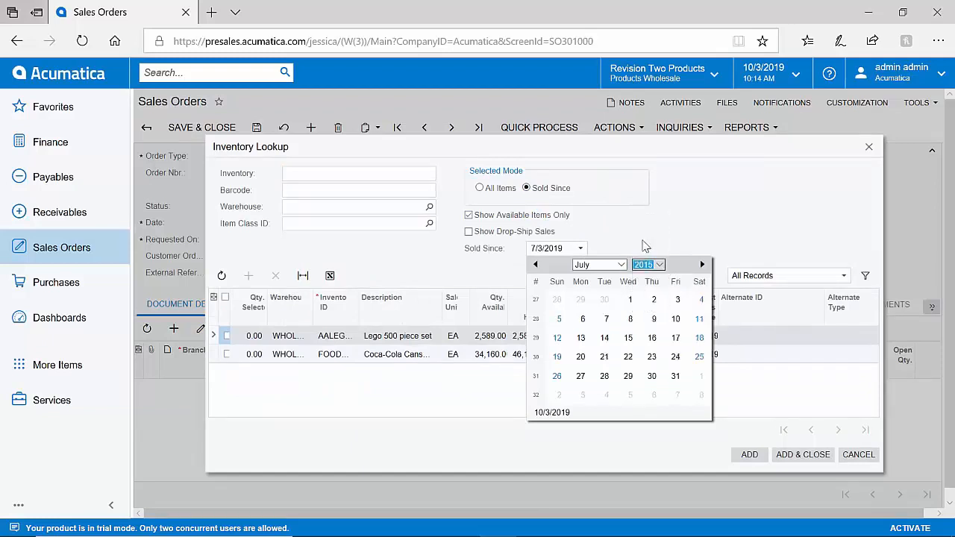
left_click(654, 301)
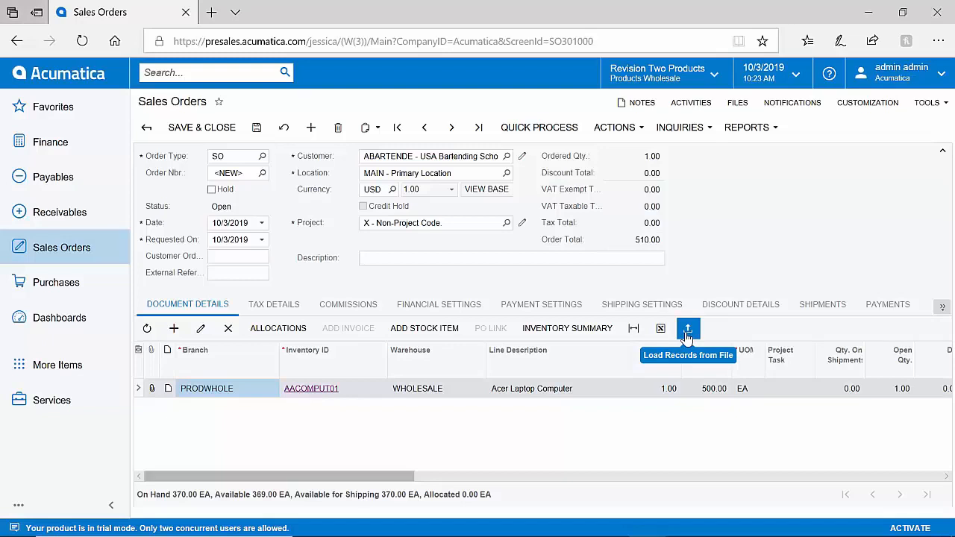
Shop for carrier rates in the order's shipping settings and select FedEx Ground as the shipping method.
left_click(650, 306)
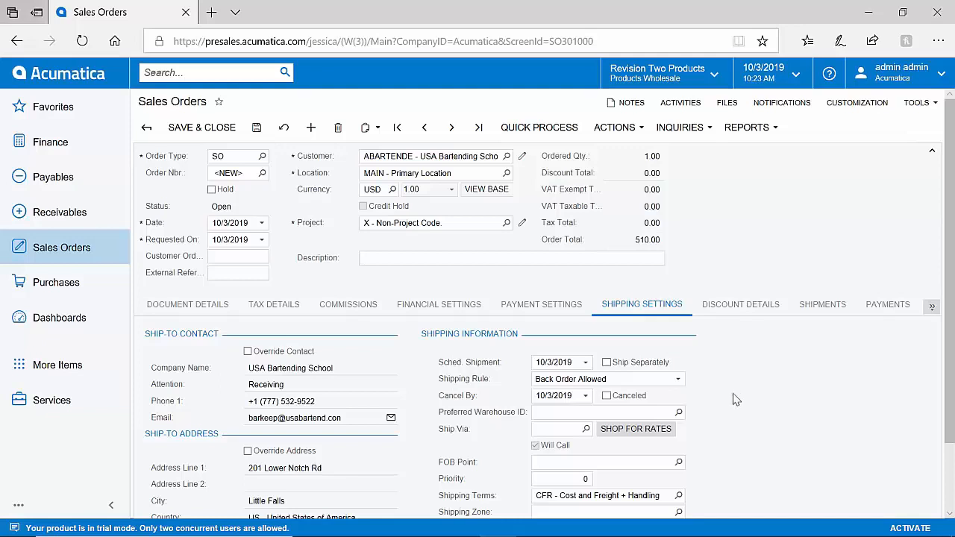
left_click(640, 439)
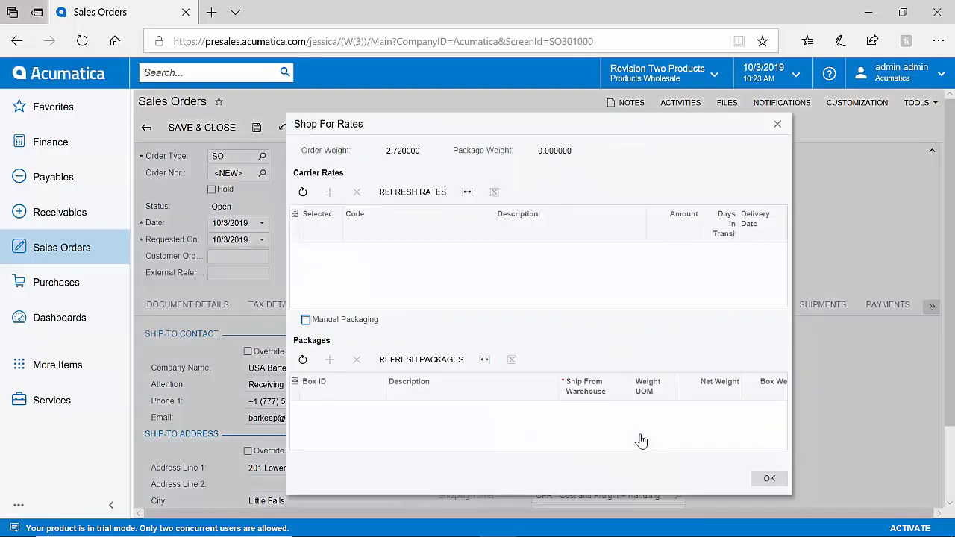
left_click(409, 194)
scroll(636, 288, "down", 1)
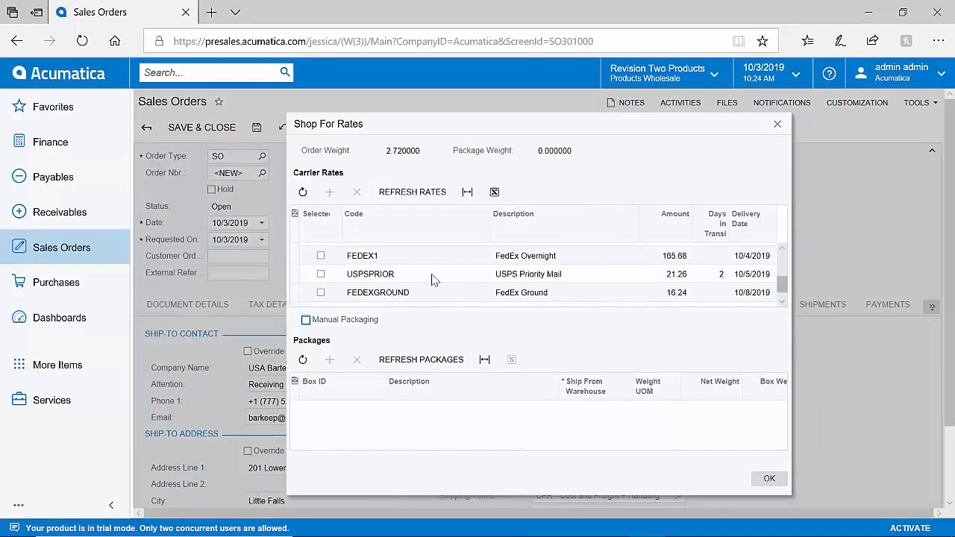
left_click(321, 292)
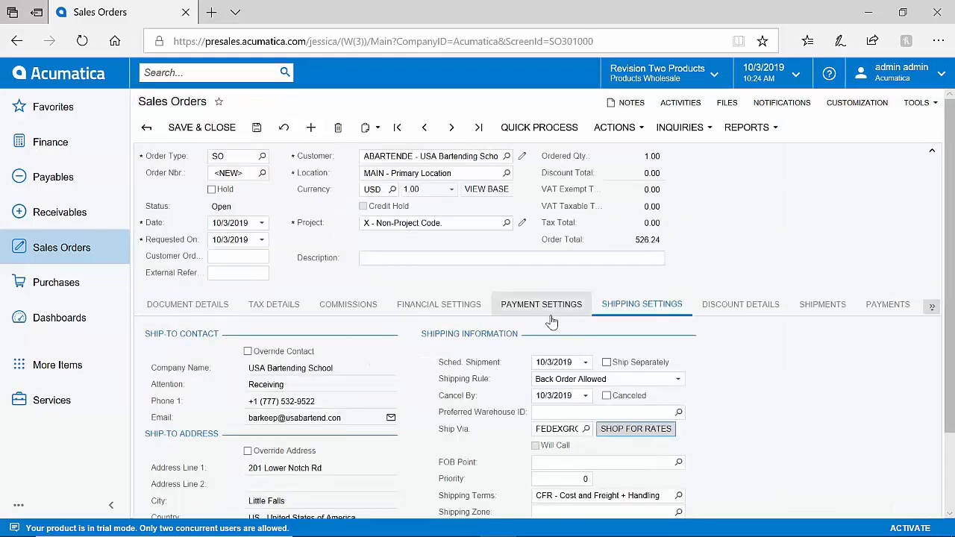
Open the payment method choices in the order's payment settings, and email the sales order to the customer.
left_click(552, 322)
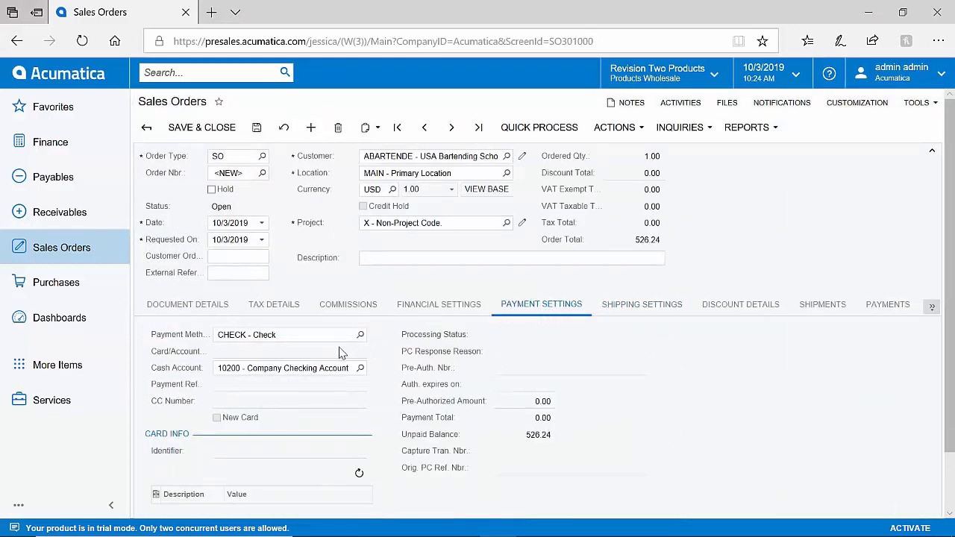
left_click(360, 334)
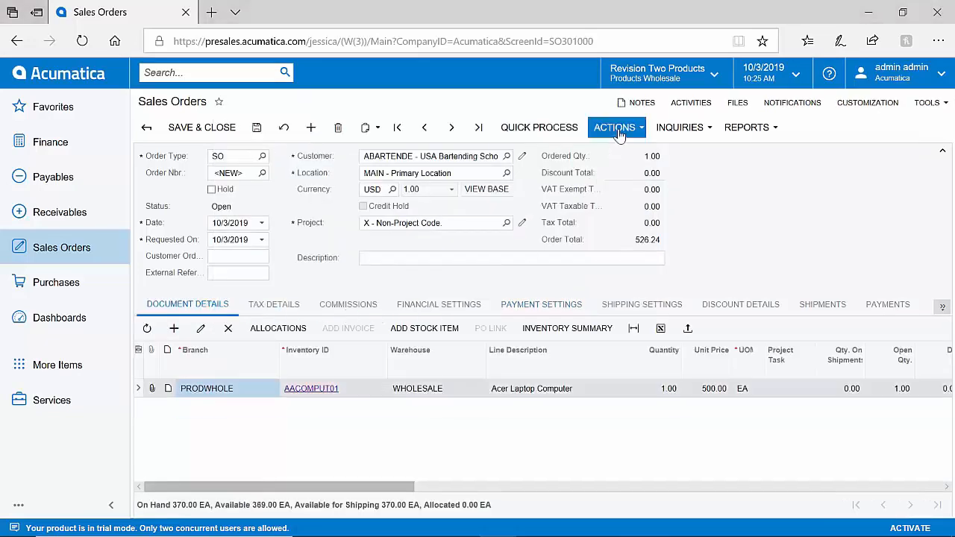
left_click(619, 131)
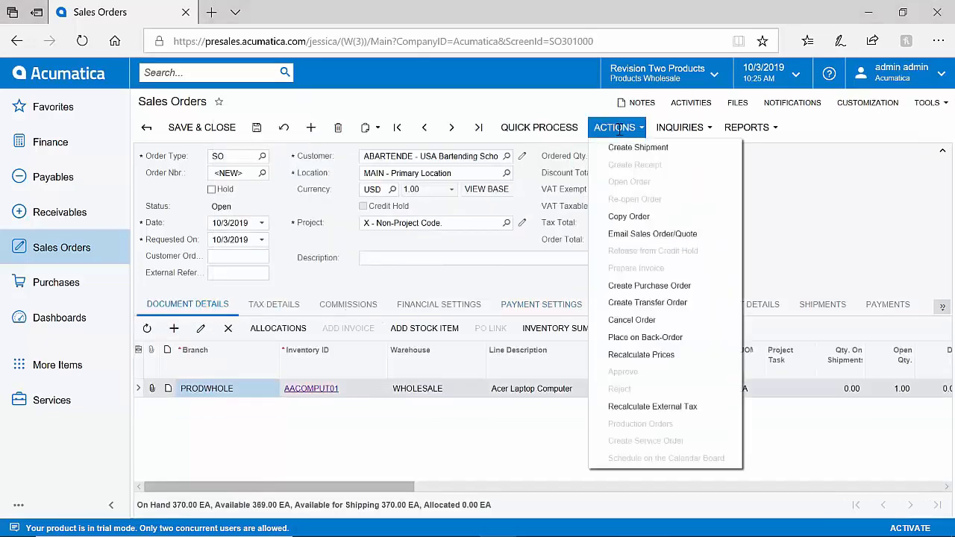
left_click(651, 235)
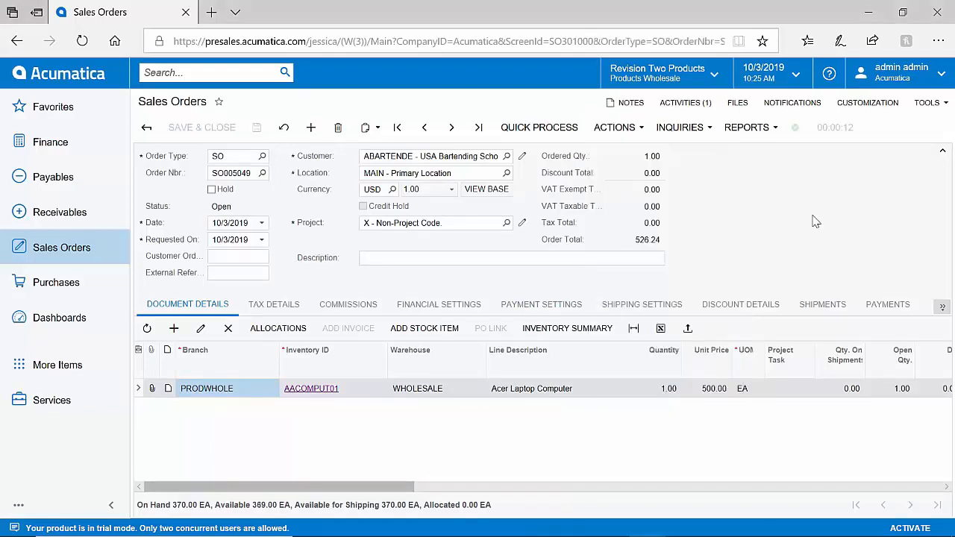
View the order's tasks and activities and the activity types that can be added.
left_click(679, 108)
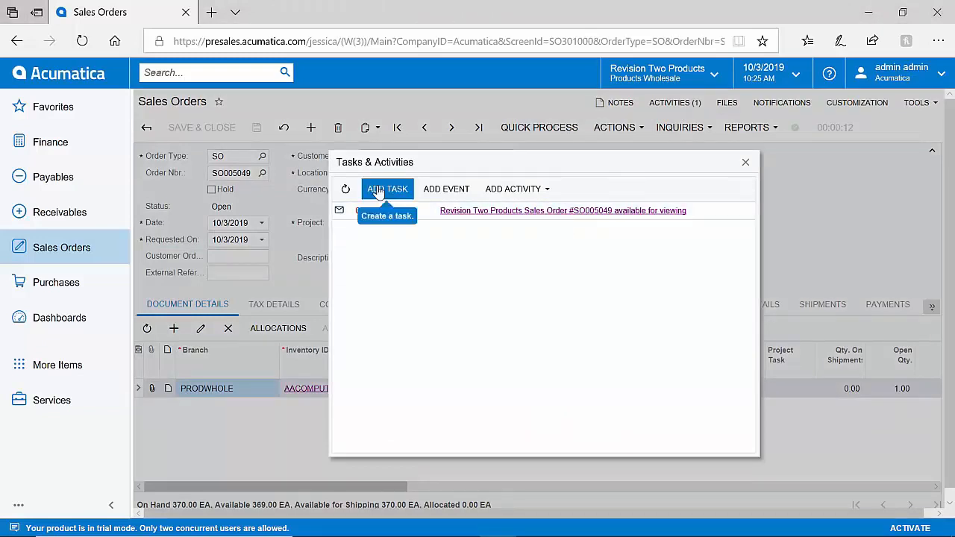
left_click(513, 189)
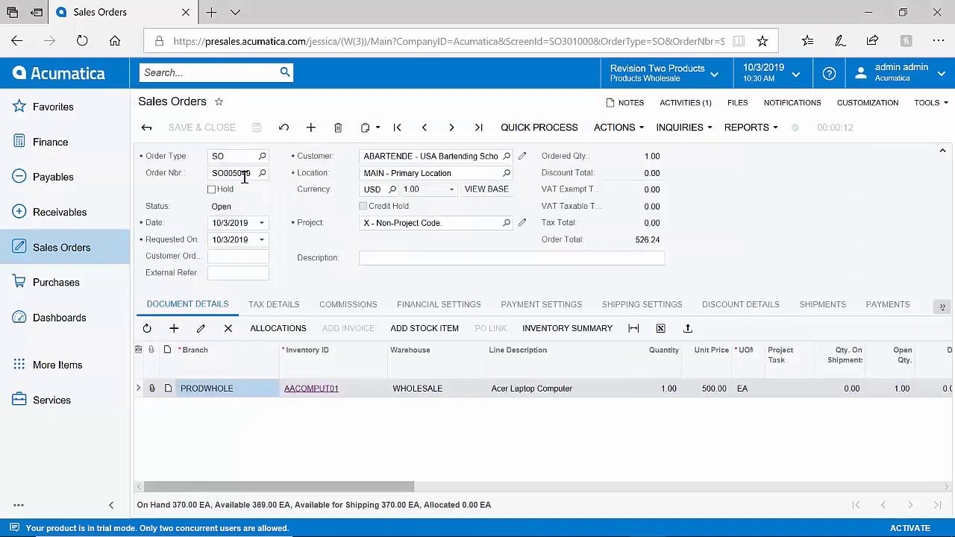
From the Warehouse Manager dashboard's Orders to Ship list, open the USA Bartending School order shipping via FedEx Ground.
left_click(244, 176)
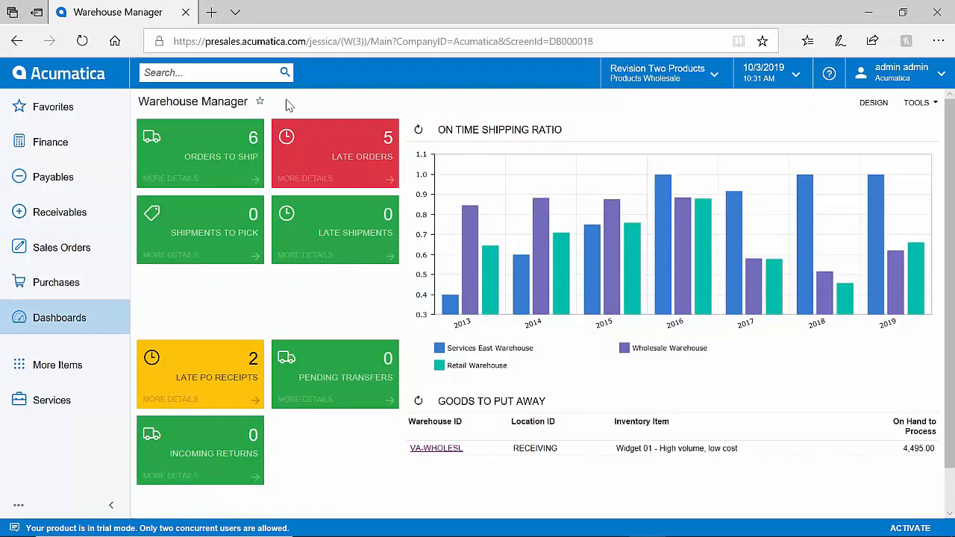
left_click(253, 151)
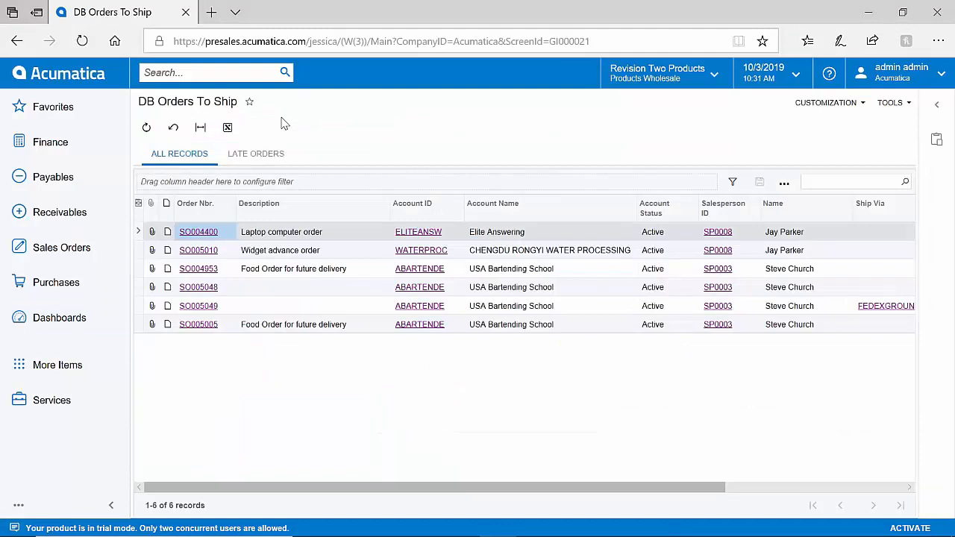
left_click(204, 312)
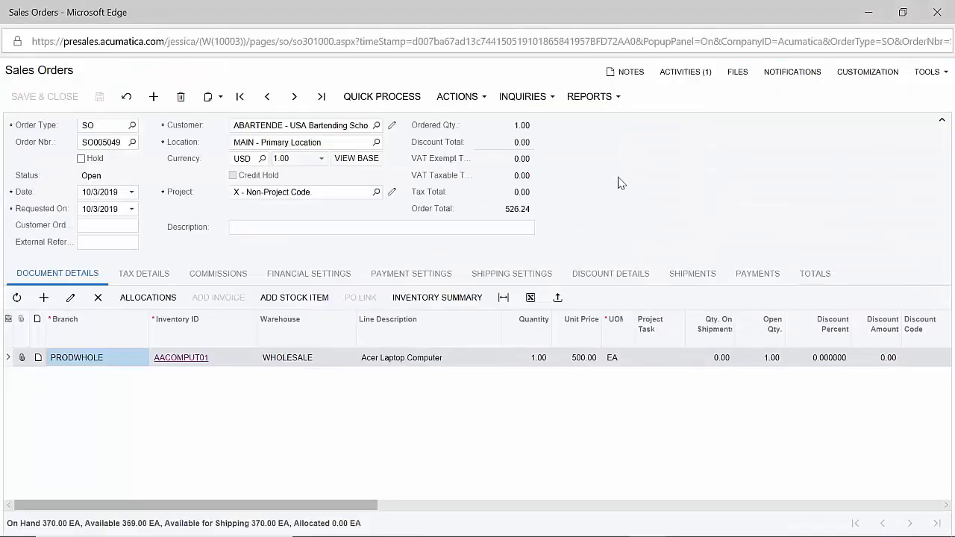
Create a shipment from the sales order and print its pick list.
left_click(470, 97)
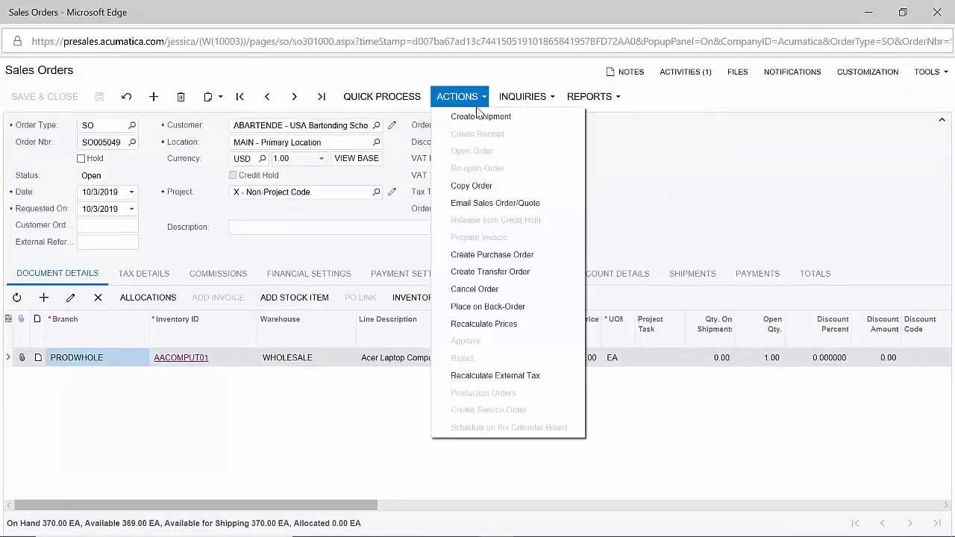
left_click(479, 122)
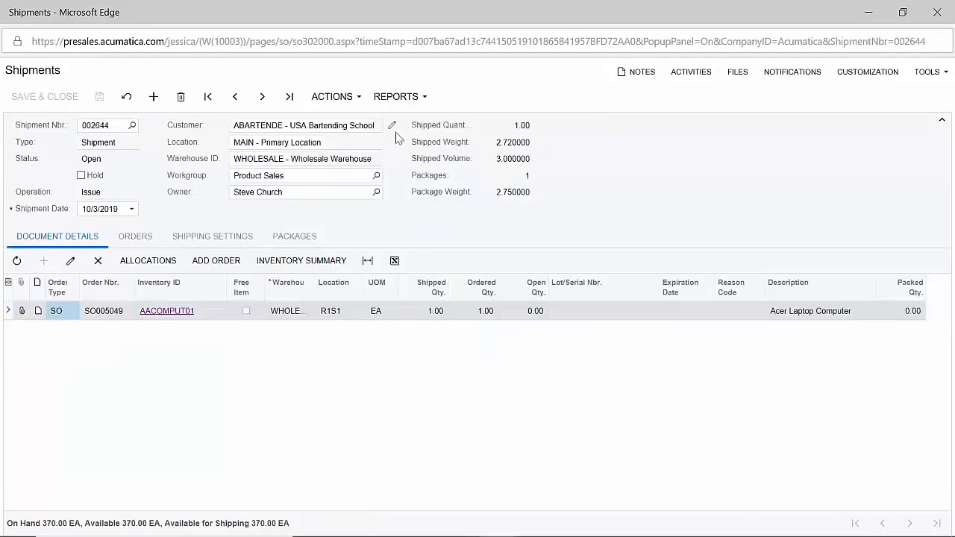
left_click(337, 97)
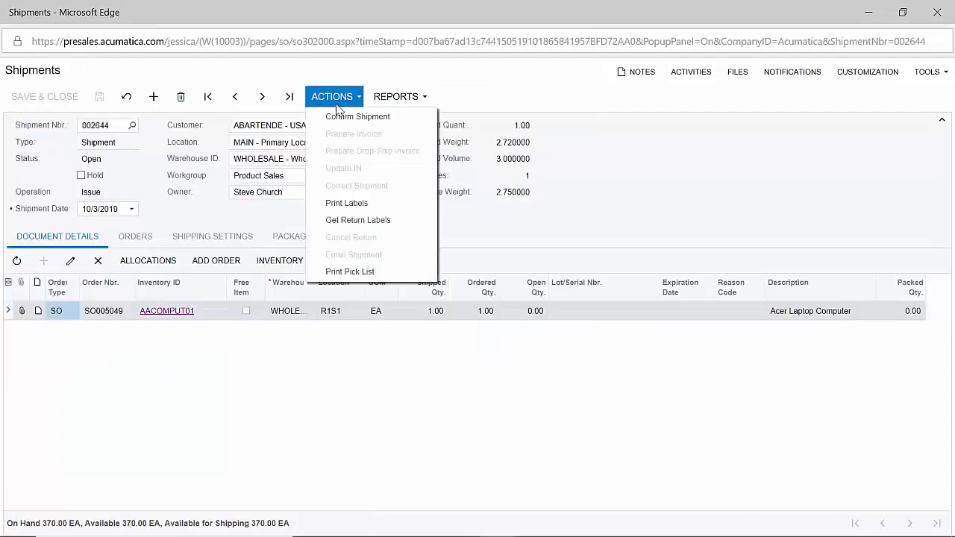
left_click(342, 275)
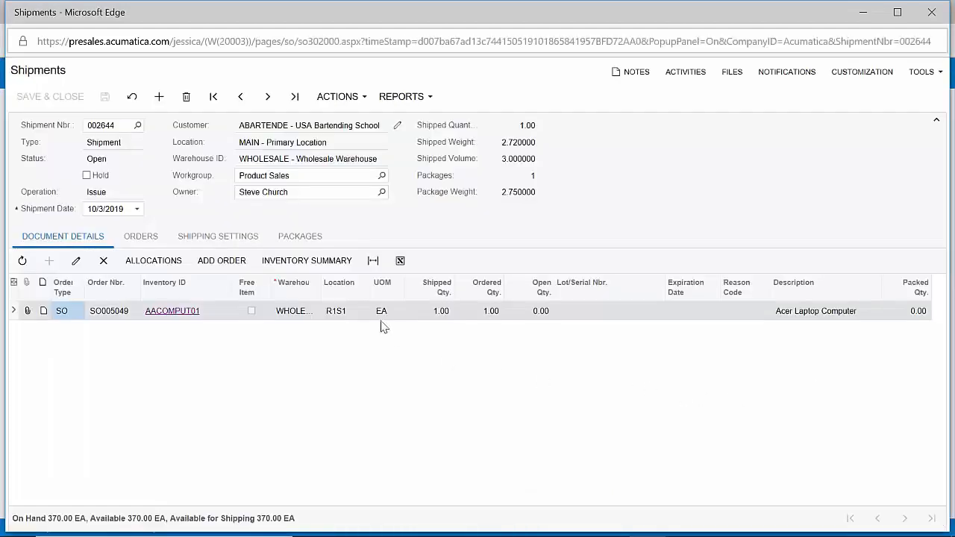
Mark the shipment's medium package as confirmed and confirm the shipment.
left_click(300, 236)
left_click(74, 311)
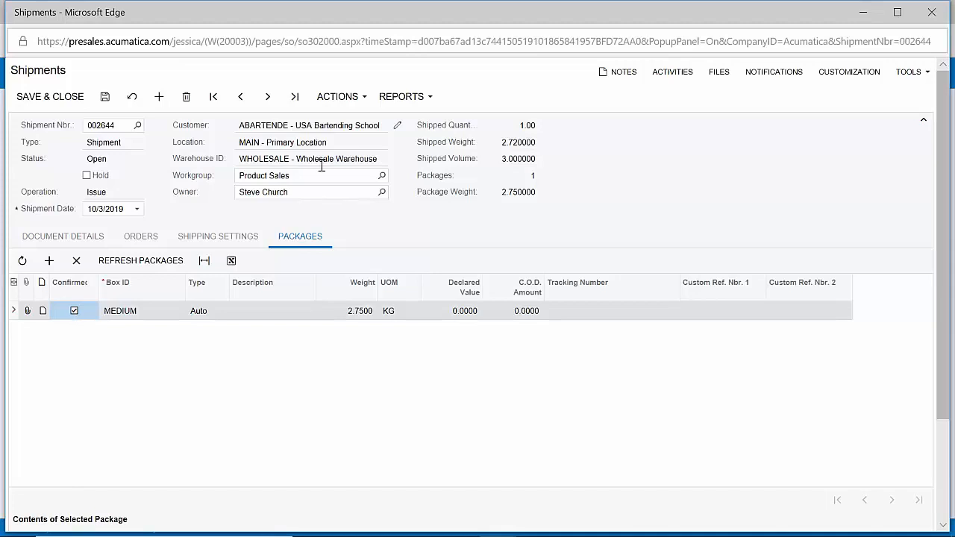
left_click(337, 102)
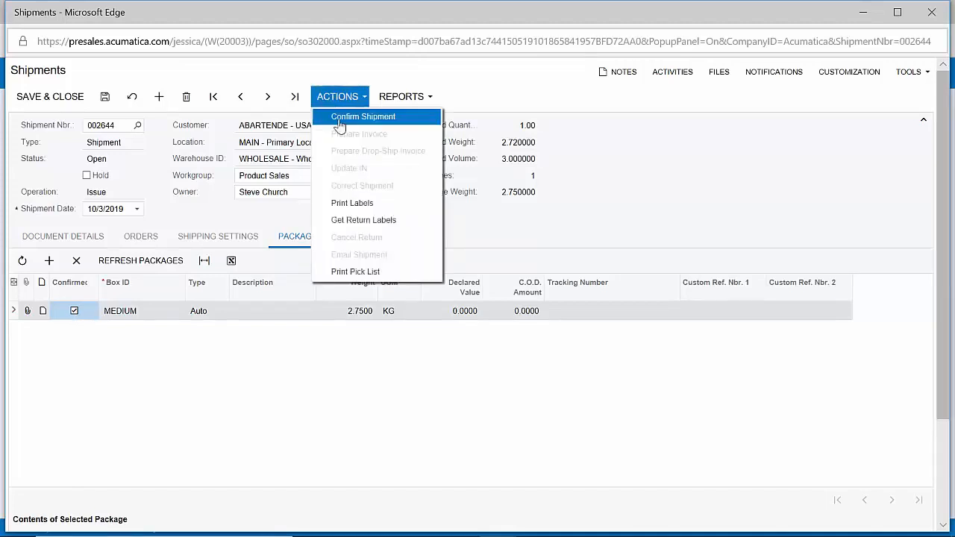
left_click(340, 120)
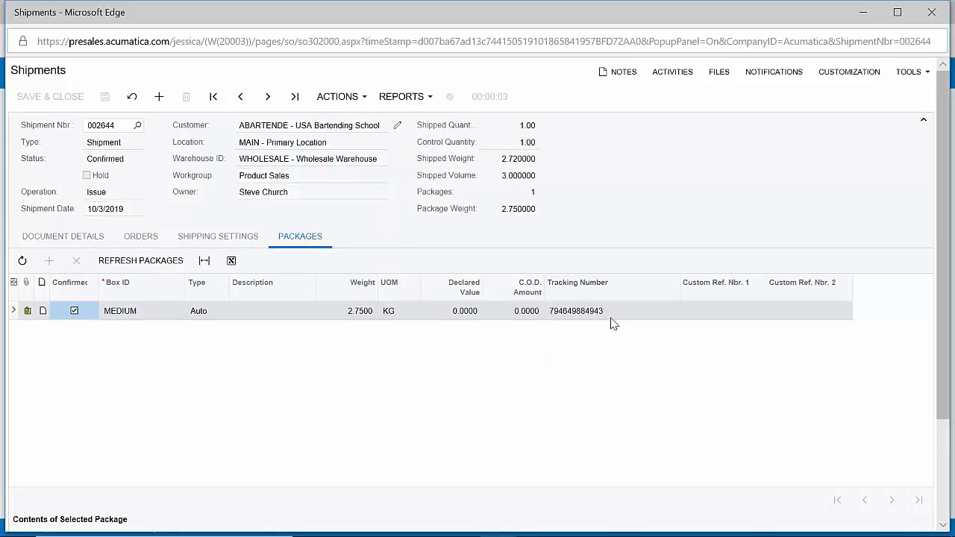
Open the shipping label image attached to the medium package and view the actions available for the confirmed shipment.
left_click(27, 312)
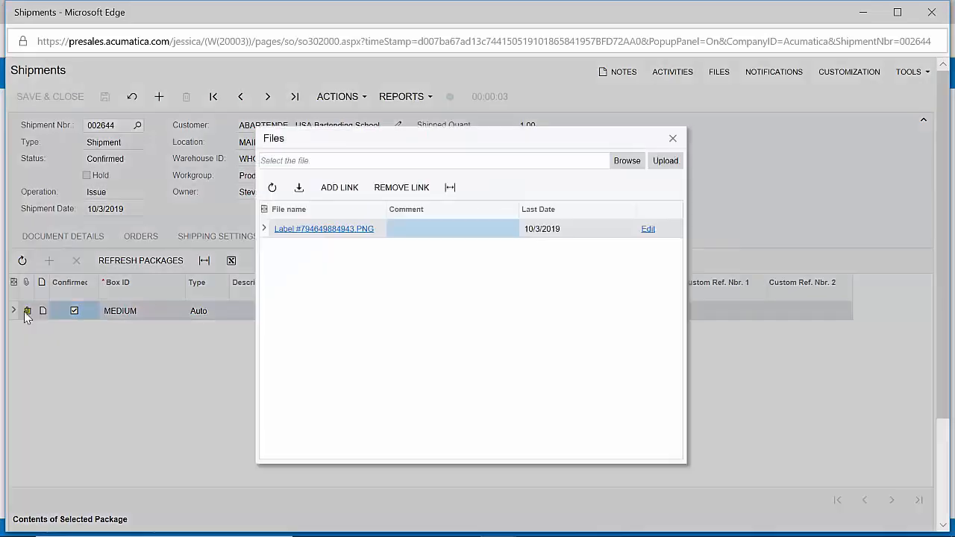
left_click(337, 230)
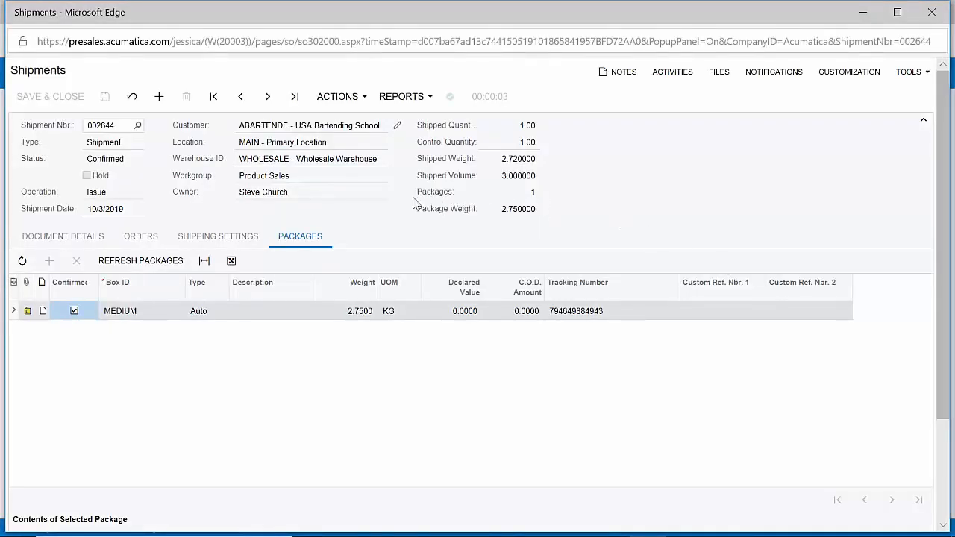
left_click(347, 100)
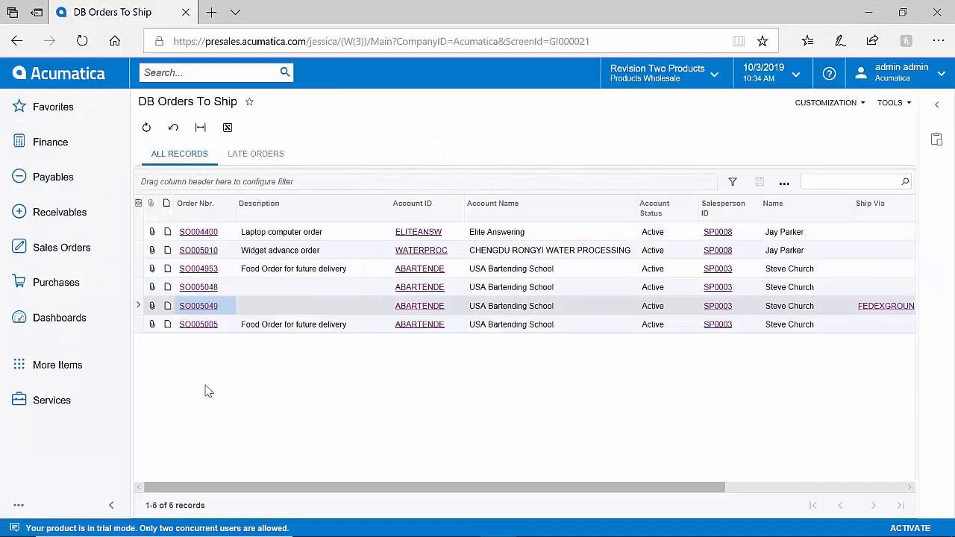
Open the Process Shipments screen for handling shipments in bulk.
left_click(82, 261)
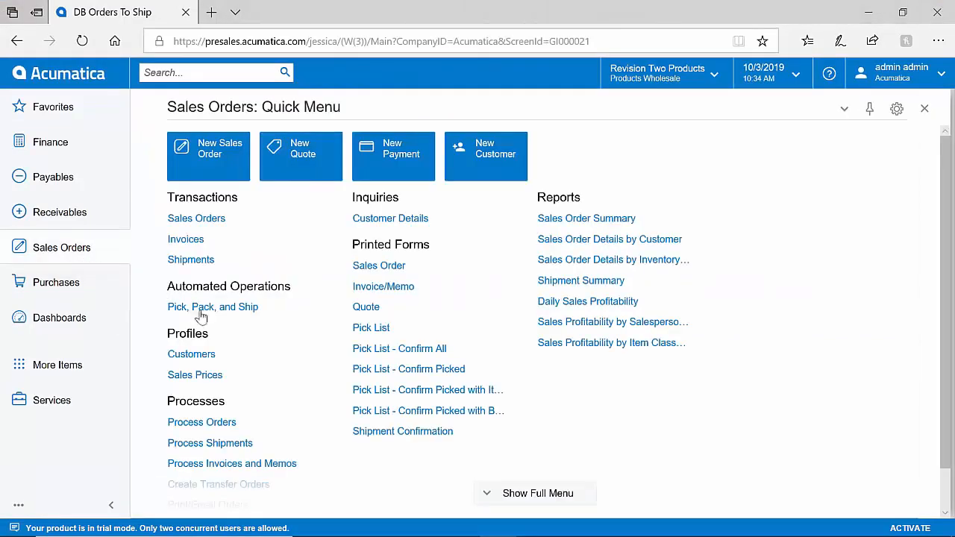
left_click(220, 449)
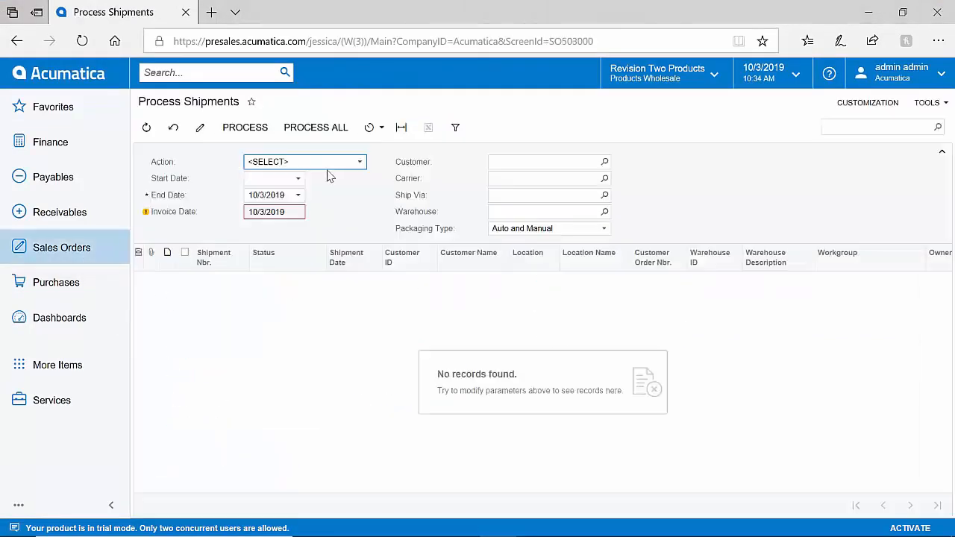
Set the bulk processing action to Prepare Invoice and select the confirmed USA Bartending School shipment.
left_click(329, 162)
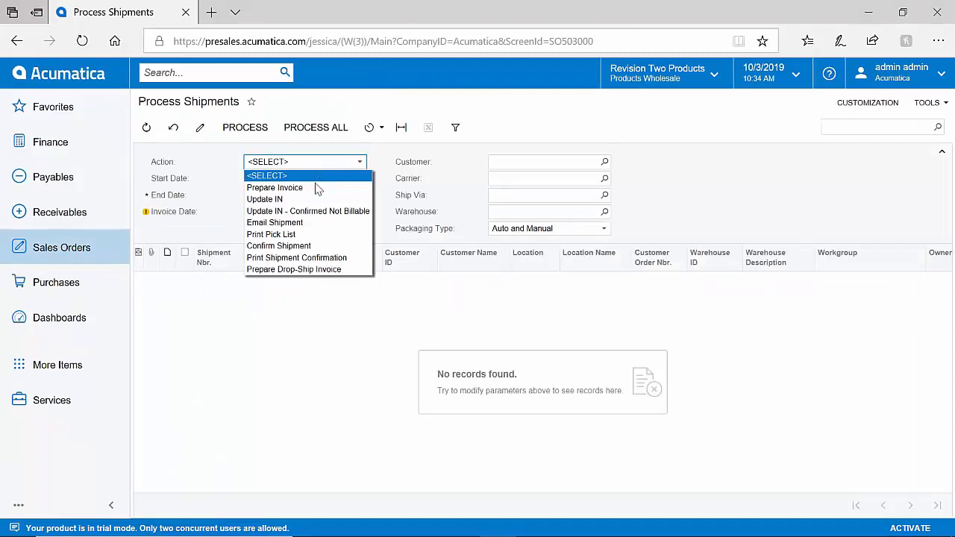
left_click(316, 187)
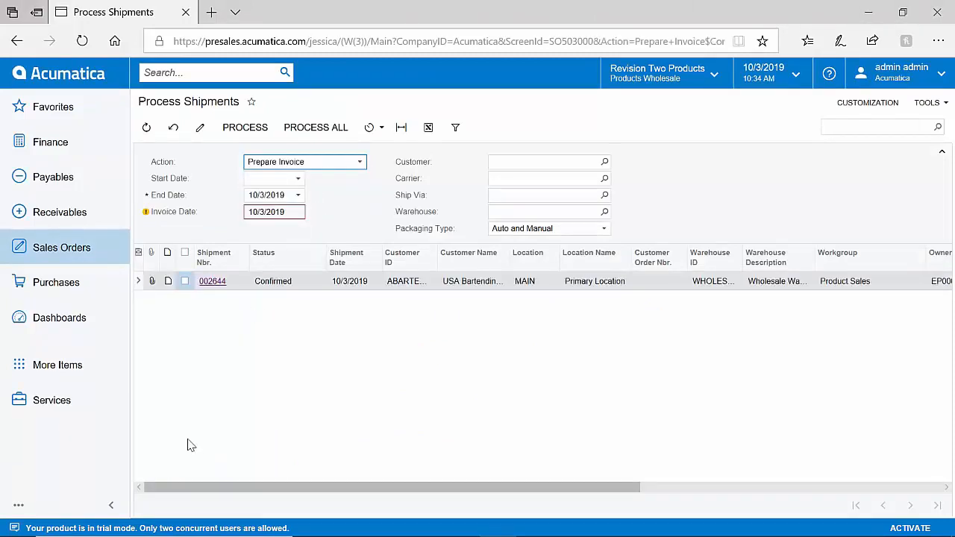
left_click(185, 281)
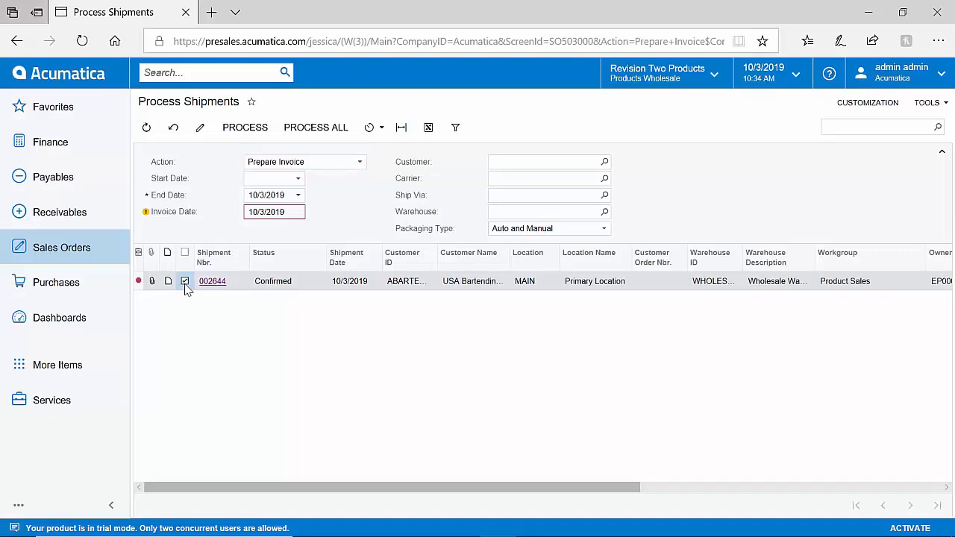
Start a new automation schedule for Process Shipments and look through its daily schedule settings and next execution time choices.
left_click(373, 130)
left_click(386, 203)
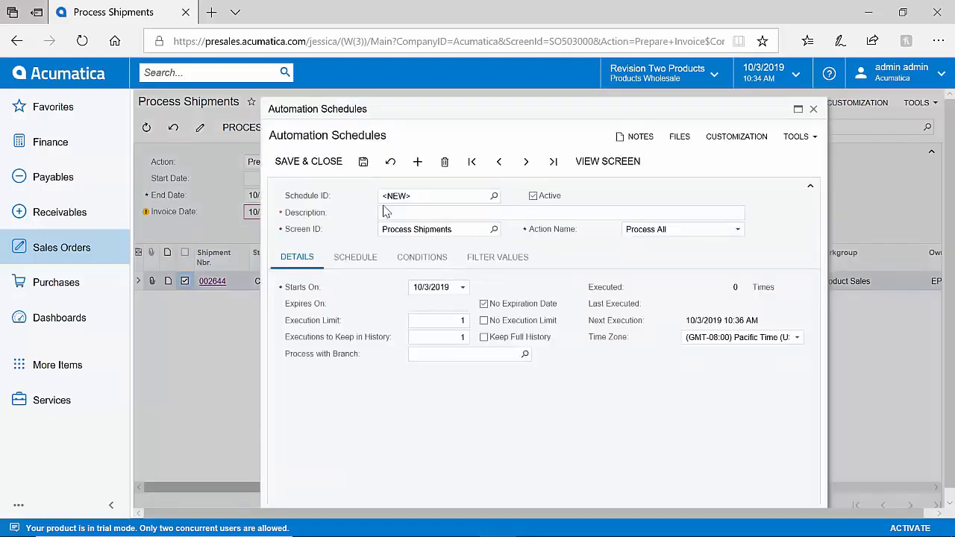
left_click(357, 259)
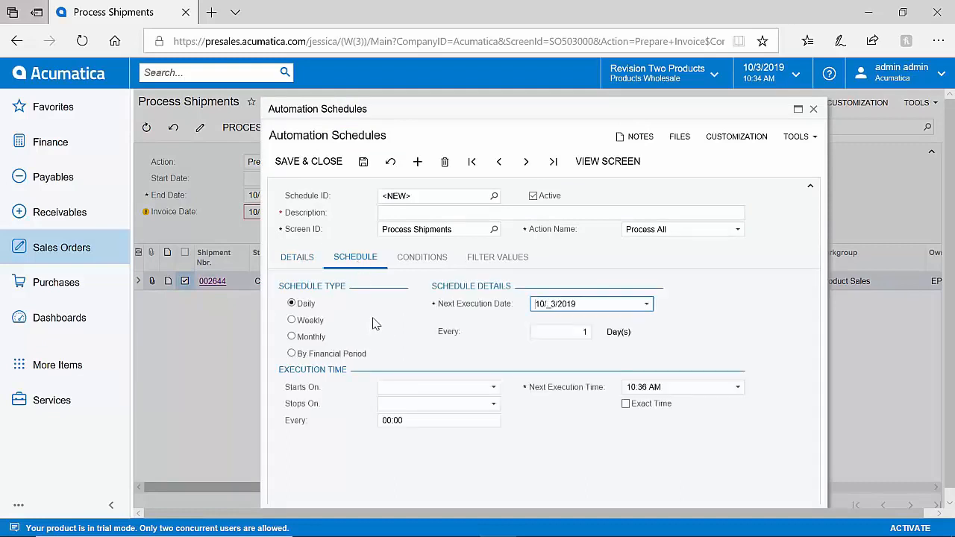
left_click(738, 387)
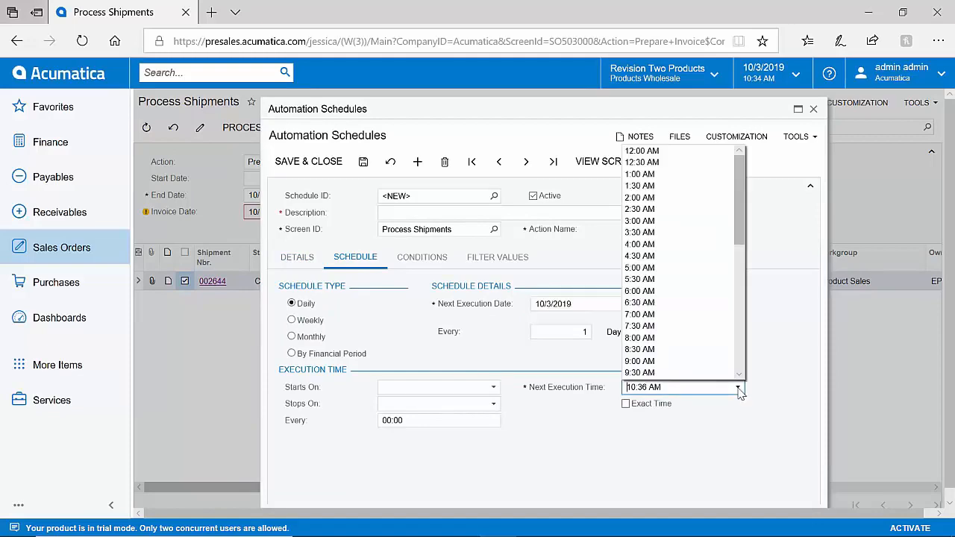
left_click(719, 339)
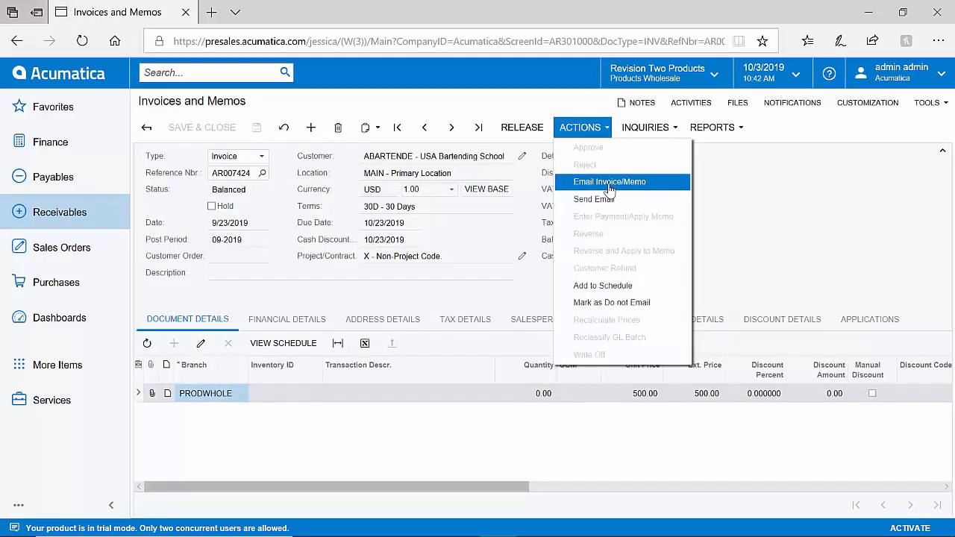
Release the USA Bartending School invoice and view the journal batch linked in its financial details.
left_click(523, 127)
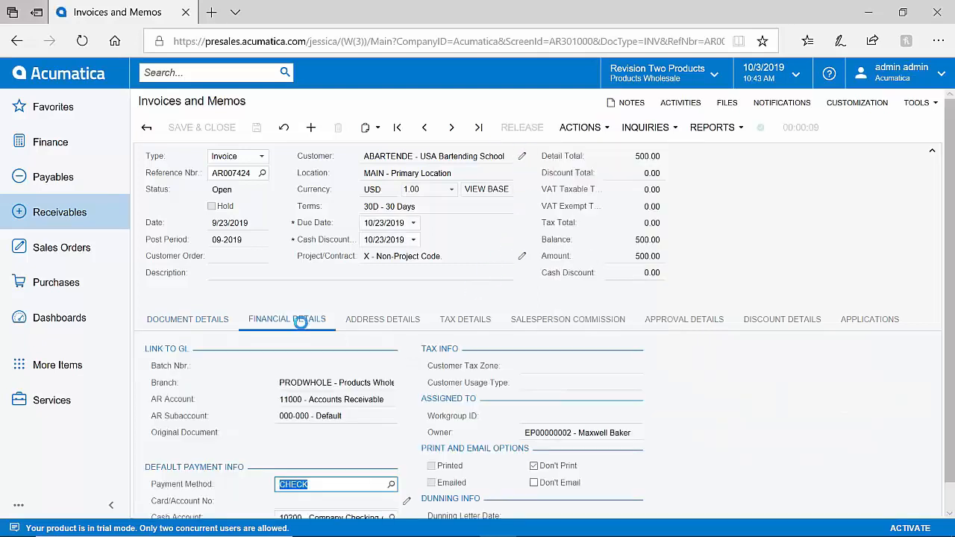
left_click(298, 319)
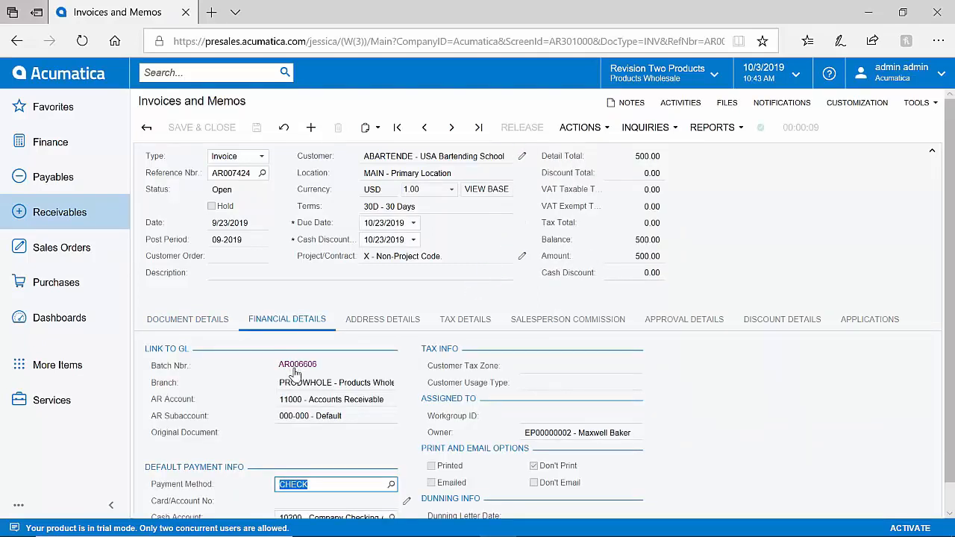
left_click(296, 366)
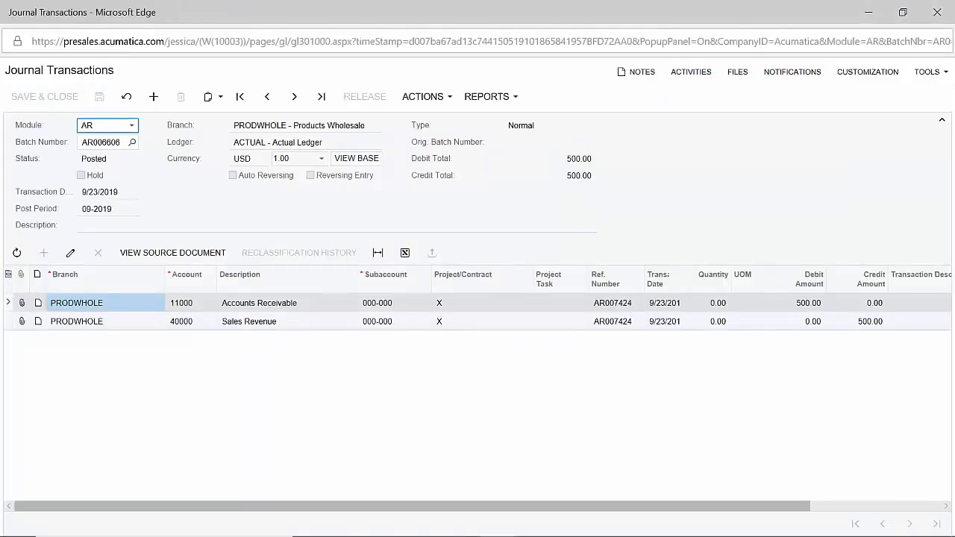
key("alt+F4")
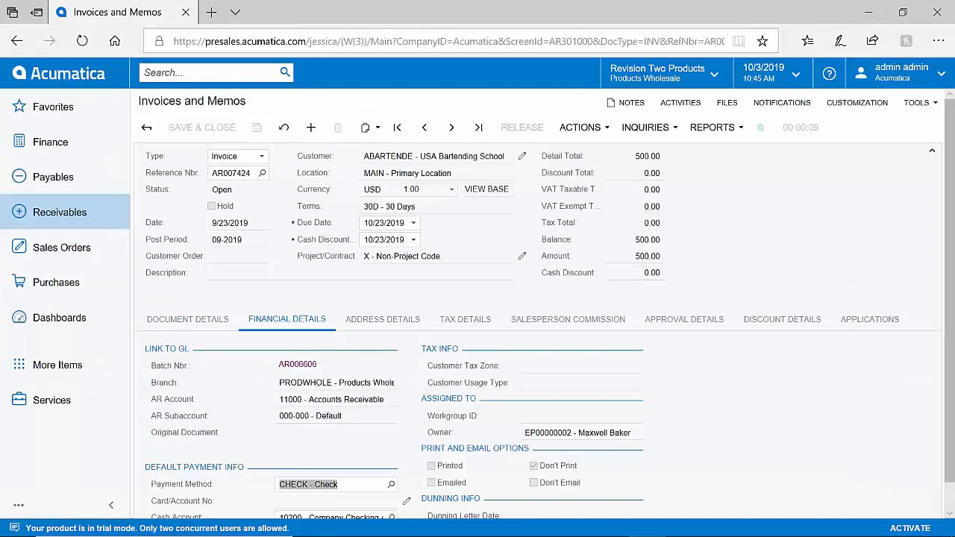
Run the Balance Sheet report for the ACTUAL ledger and period 10-2019, with the page enlarged.
left_click(63, 151)
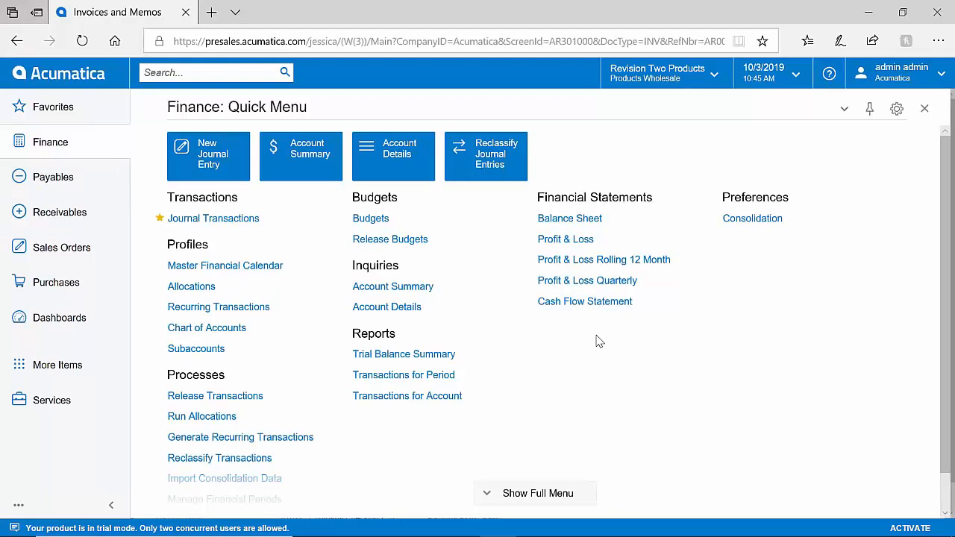
left_click(588, 219)
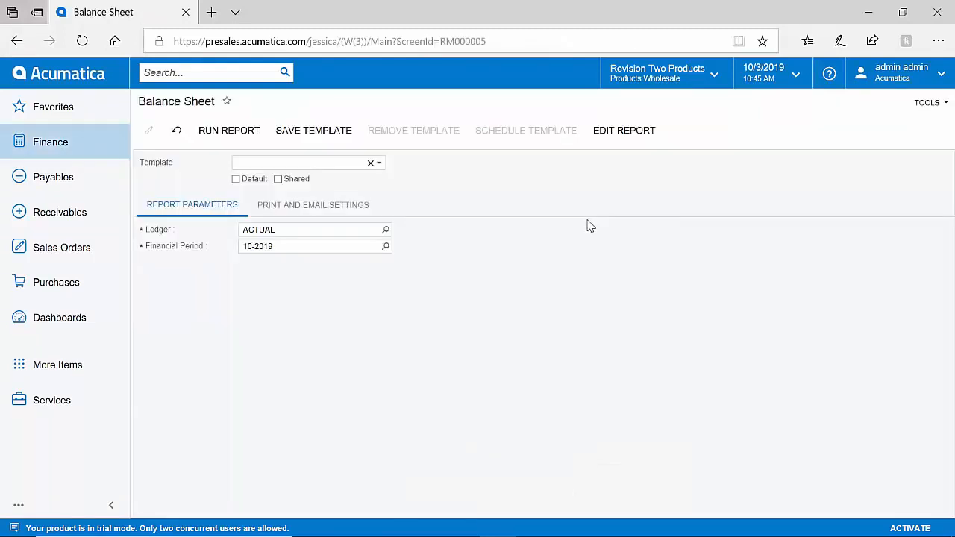
left_click(241, 142)
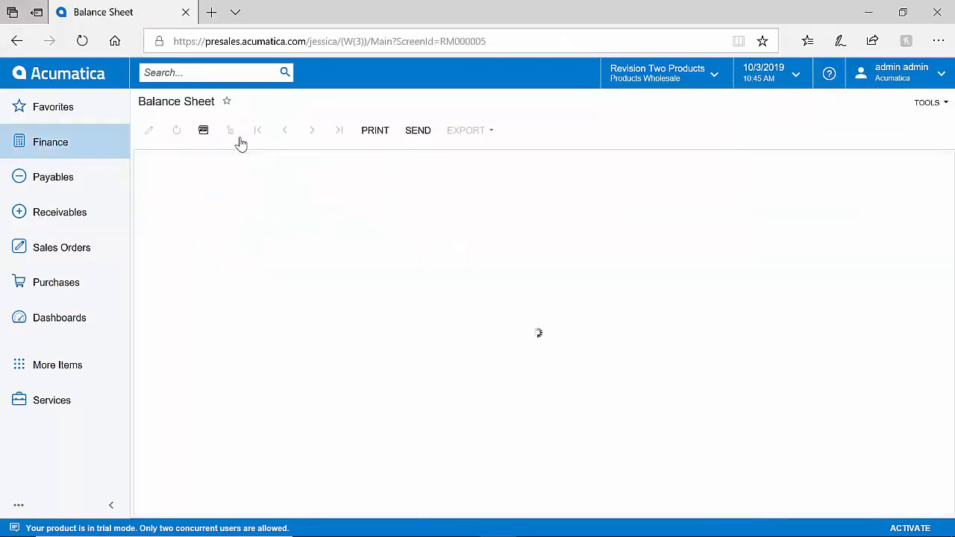
key("ctrl+plus")
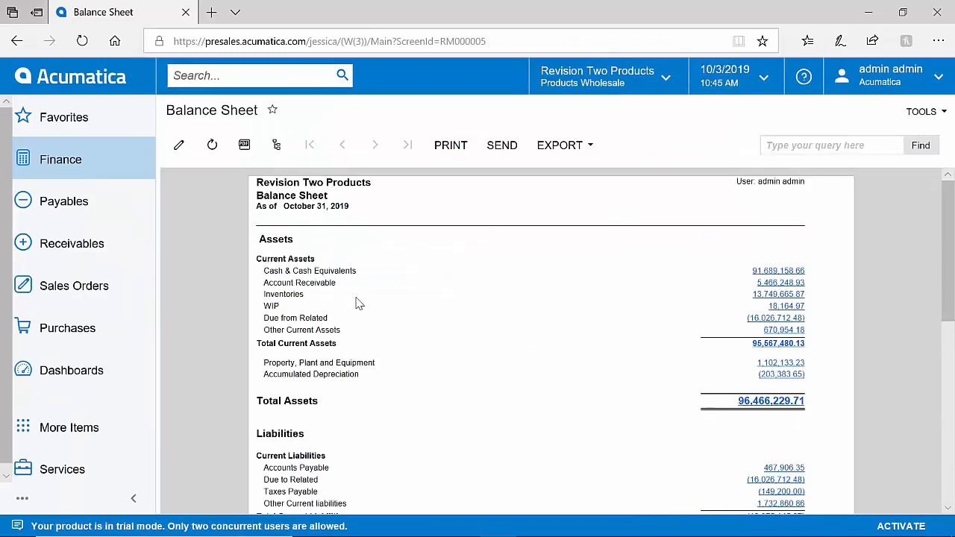
Drill down from Total Assets to the General Ledger Details, return to the balance sheet and view its export formats.
left_click(747, 410)
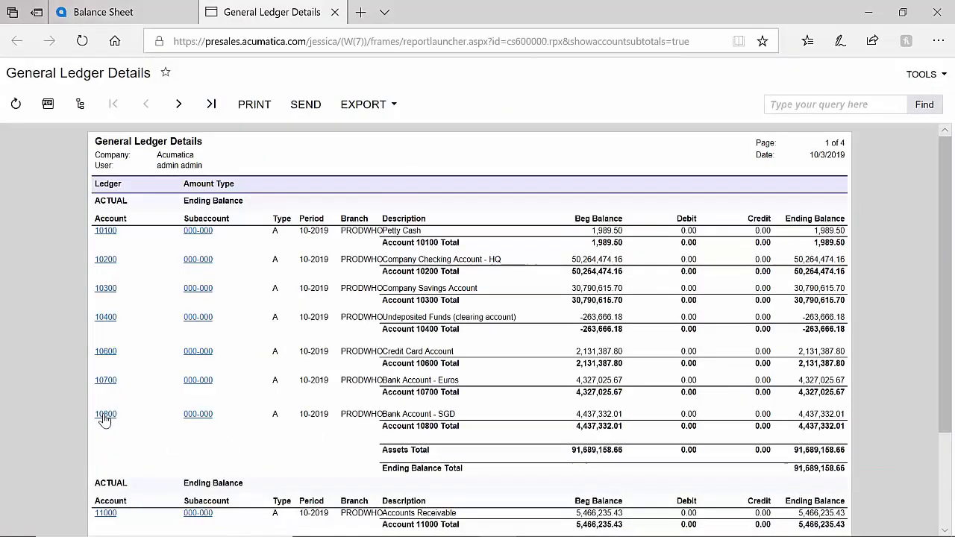
key("ctrl+w")
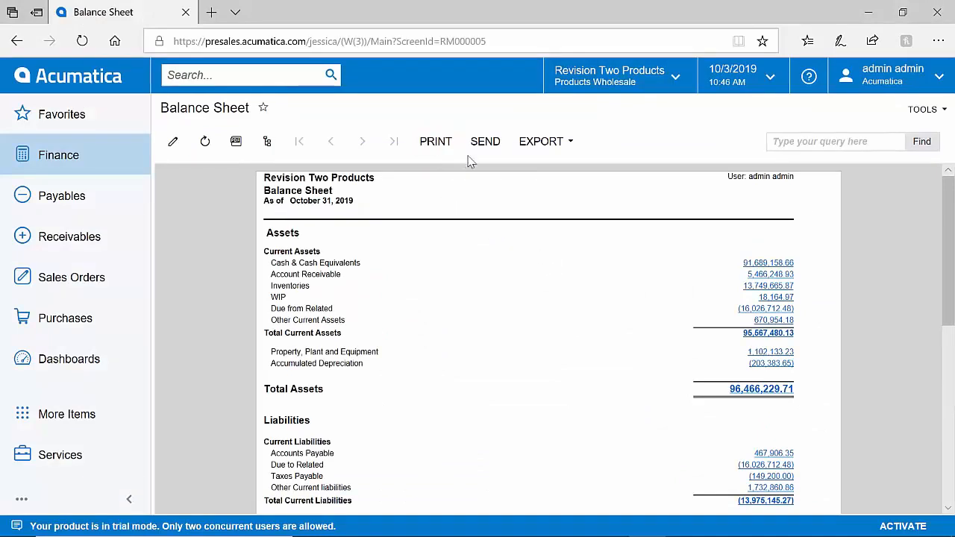
left_click(528, 153)
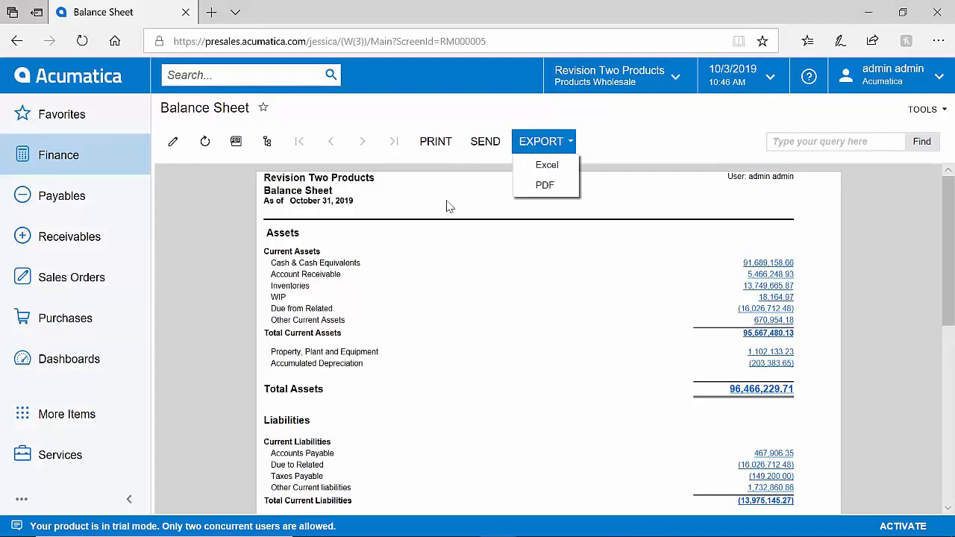
Show the report's unit structure and view the balance sheet for Services East Branch and for the consolidated report.
left_click(268, 150)
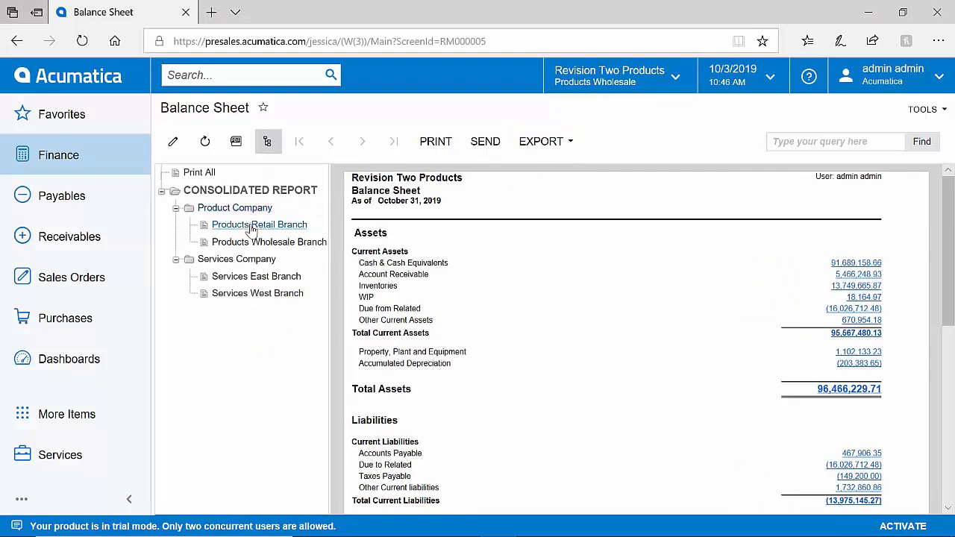
left_click(257, 276)
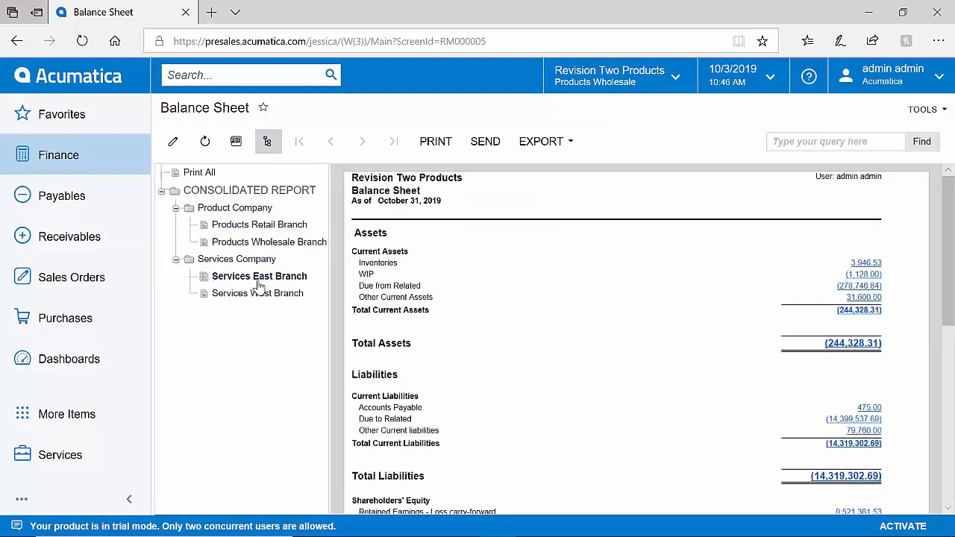
left_click(280, 198)
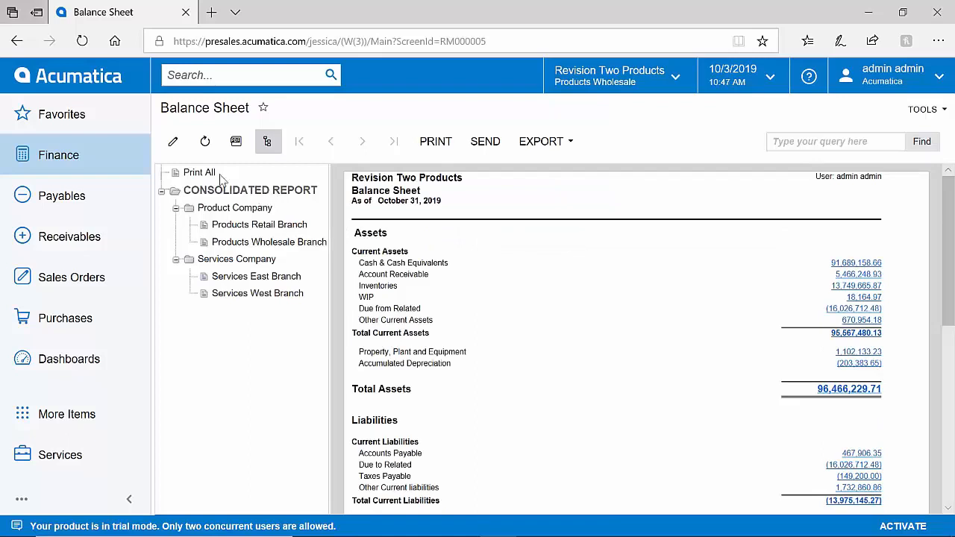
Open the balance sheet's report definition and examine its row set, including the data source of the Cash & Cash Equivalents row.
left_click(177, 145)
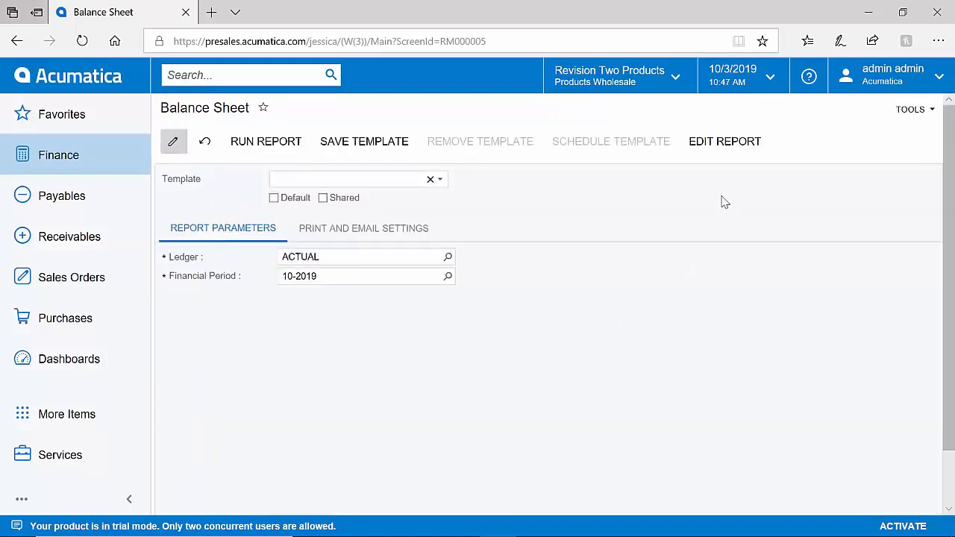
left_click(724, 151)
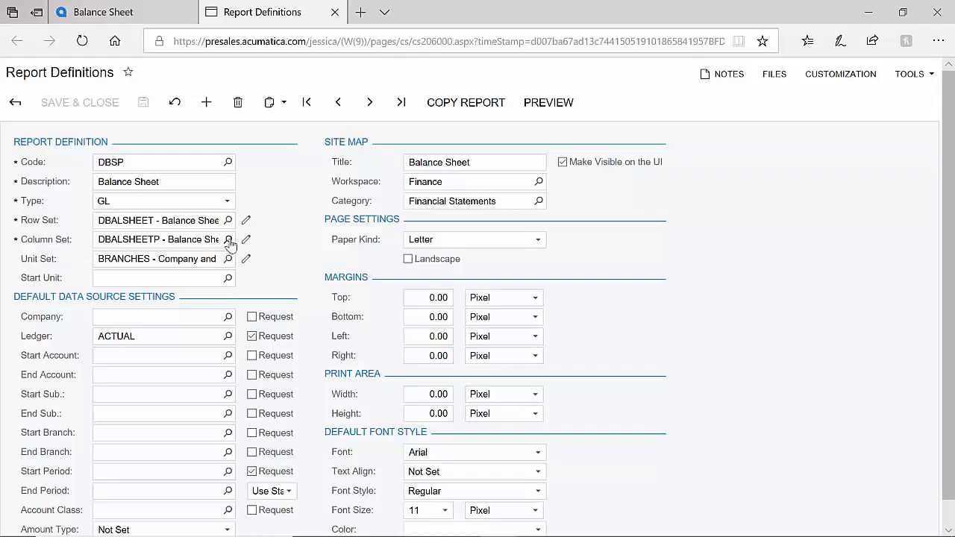
left_click(245, 220)
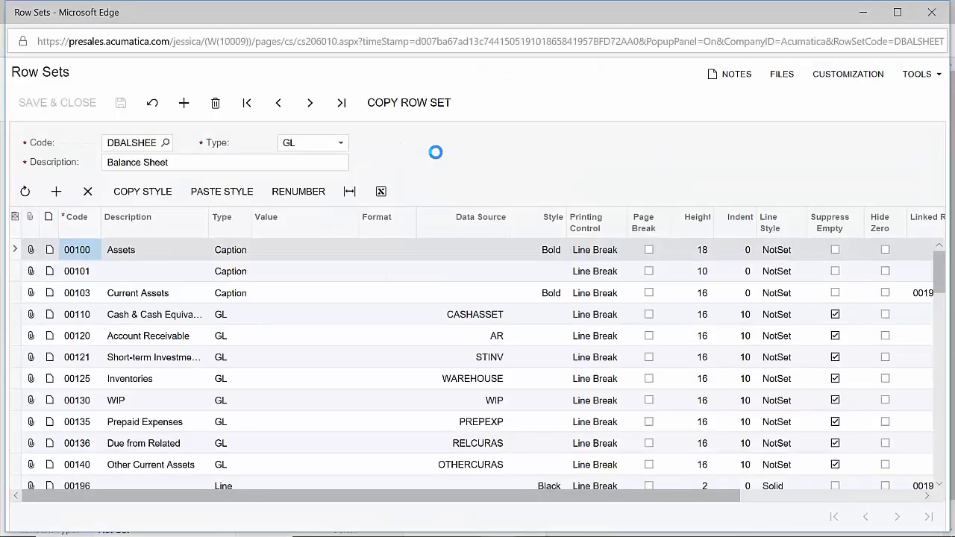
left_click(491, 316)
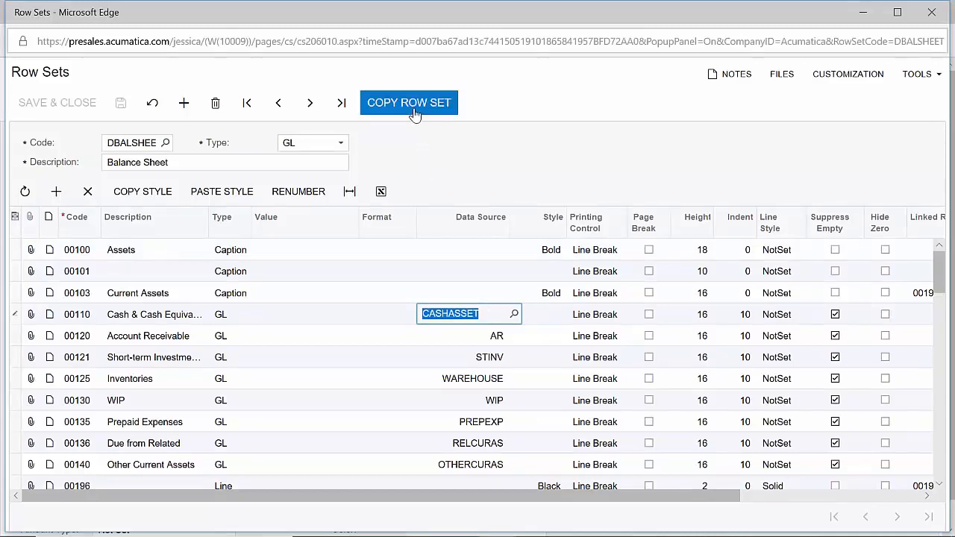
left_click(932, 12)
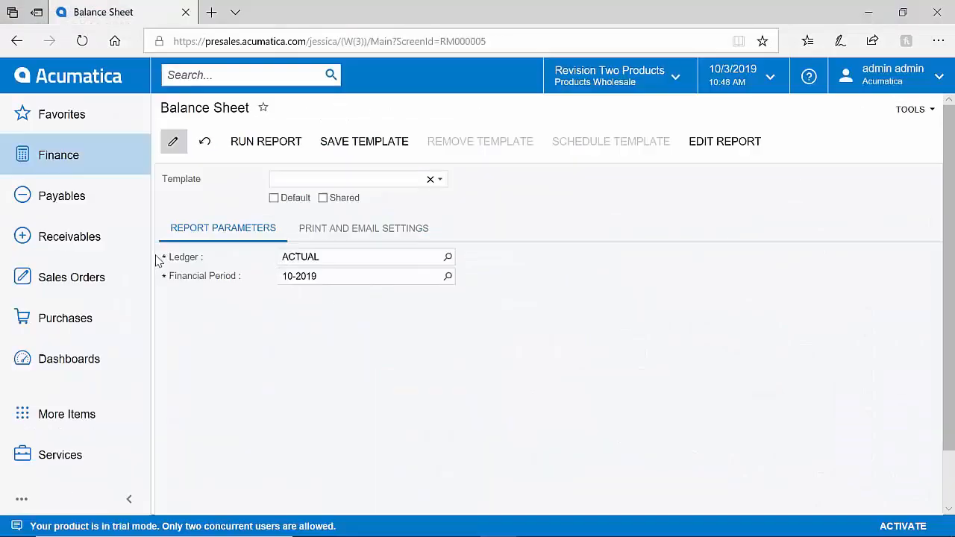
Run the Sales Order Details by Inventory Item report from 10/6/2016 to 10/3/2019 and highlight the Acer Laptop Computer's inventory ID.
left_click(119, 282)
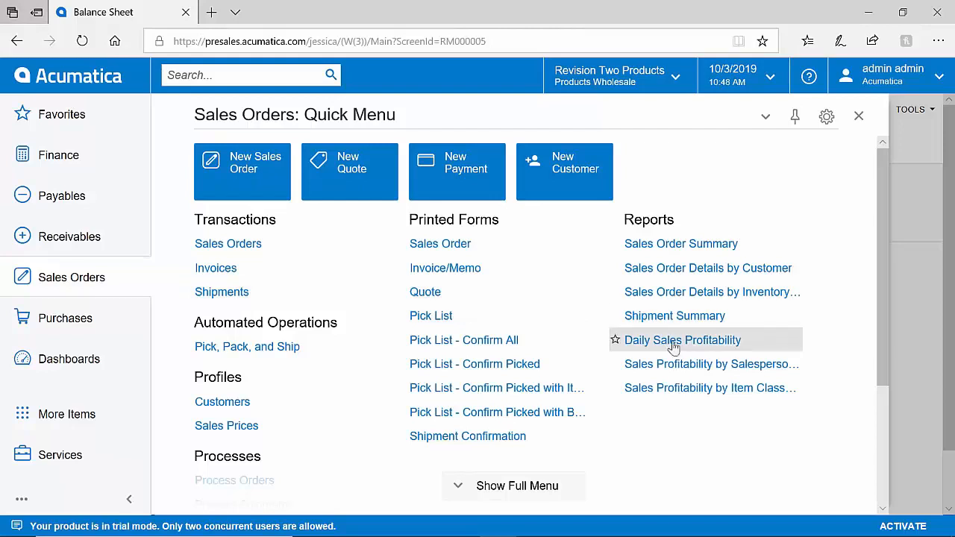
left_click(705, 292)
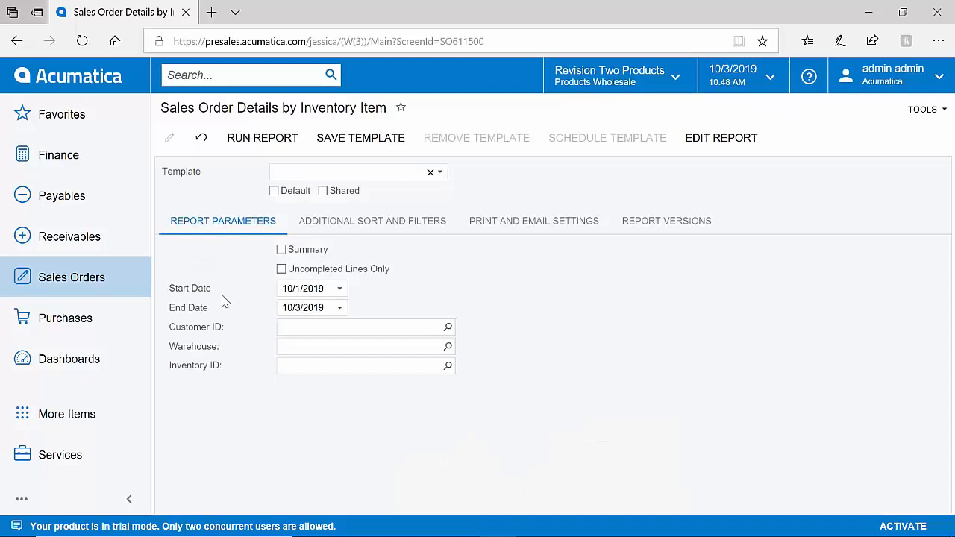
left_click(340, 291)
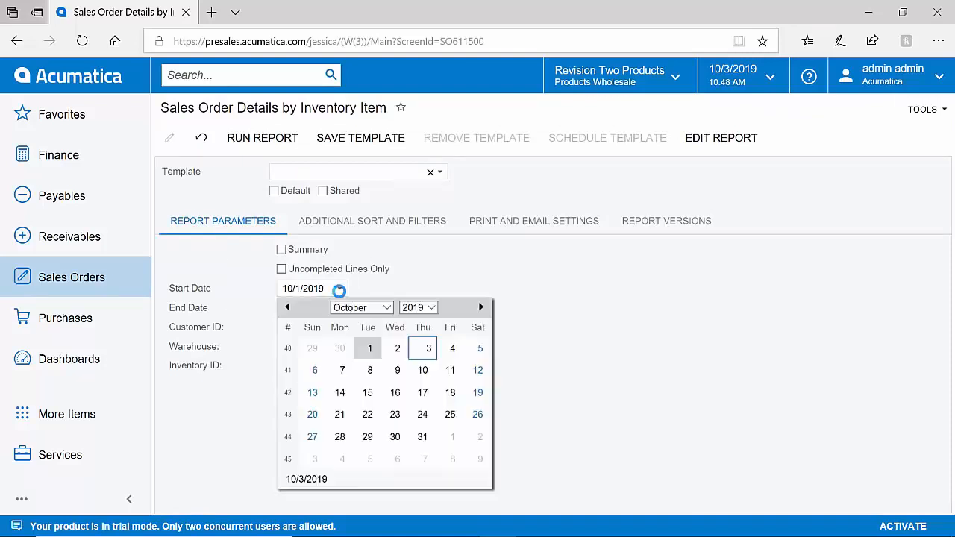
left_click(431, 308)
left_click(413, 272)
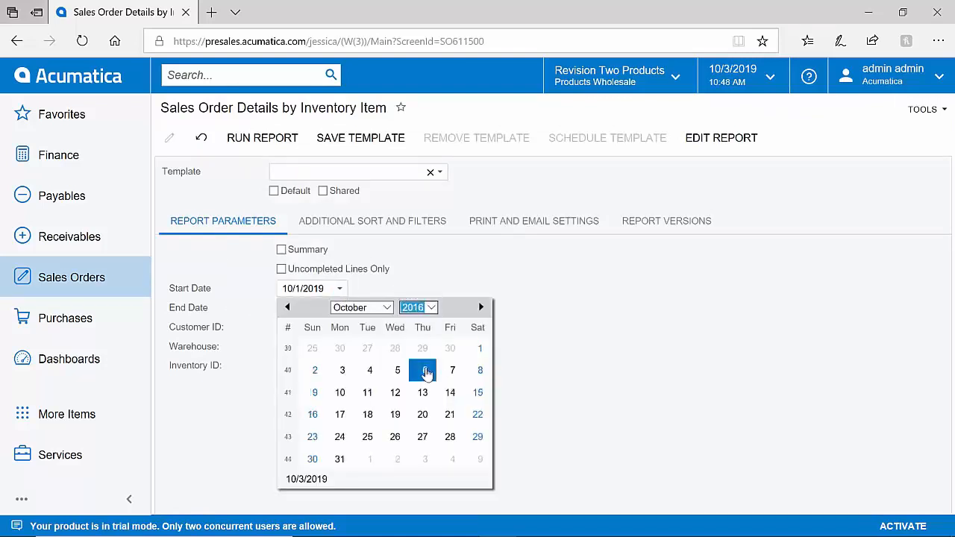
left_click(423, 370)
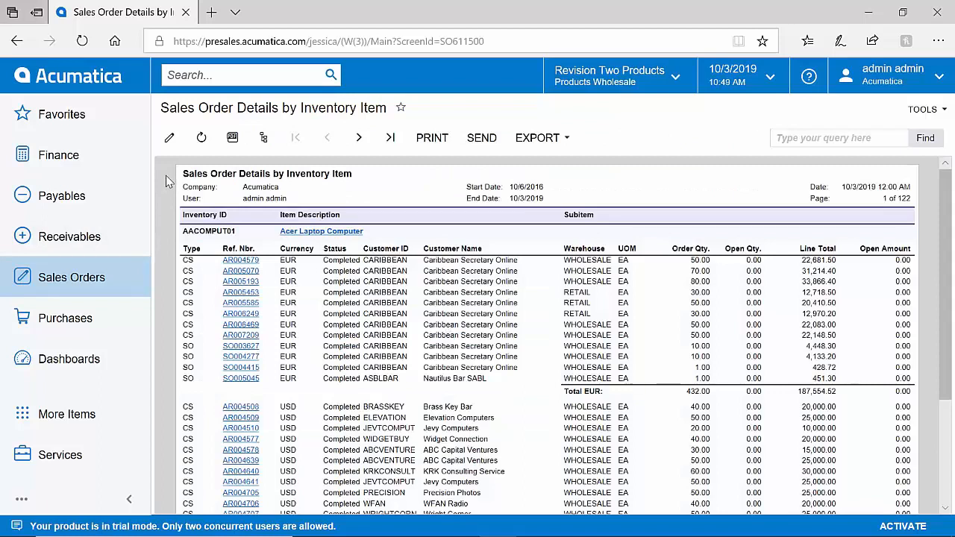
double_click(195, 231)
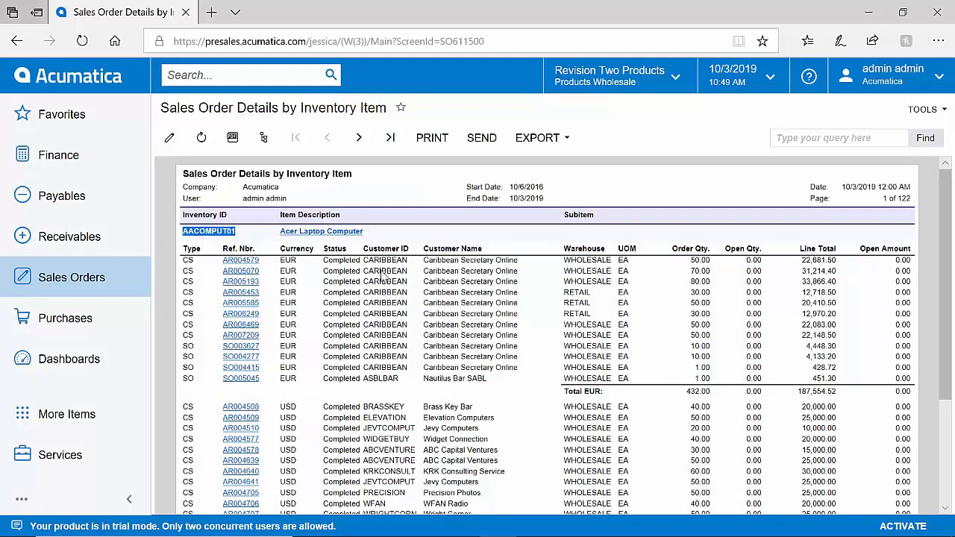